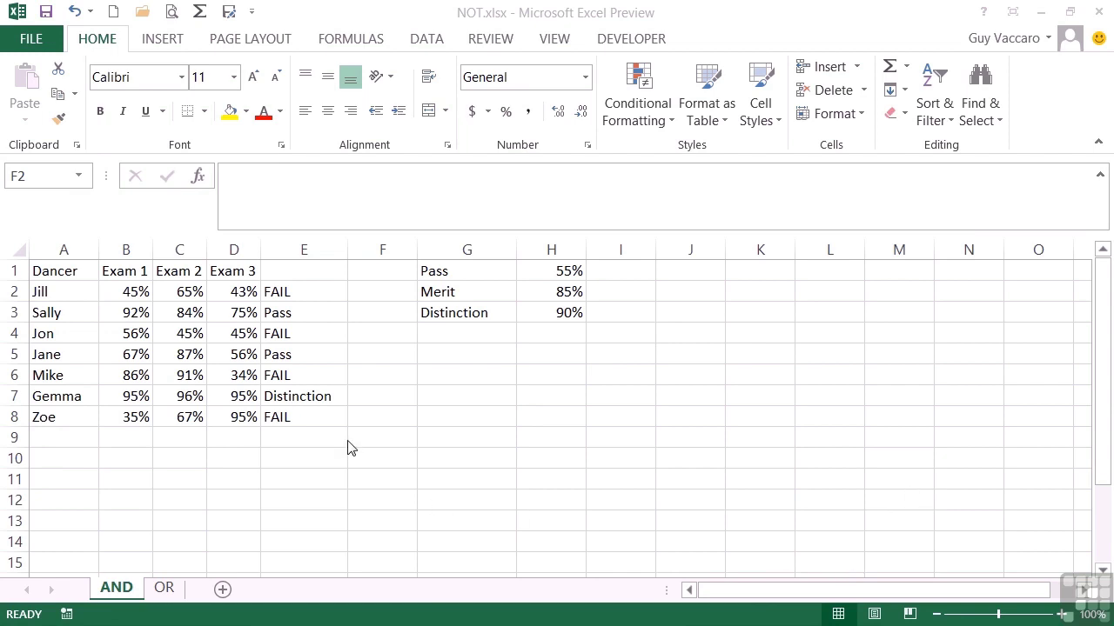
Review the existing grade formula in E2, then select empty cell F2
left_click(369, 293)
left_click(327, 293)
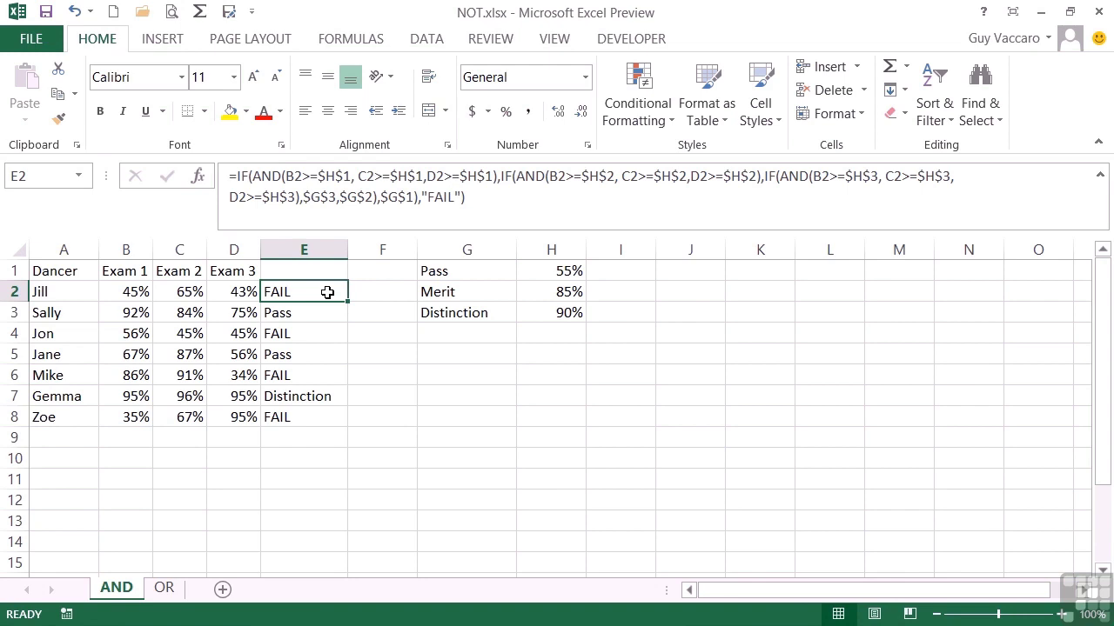
left_click(368, 292)
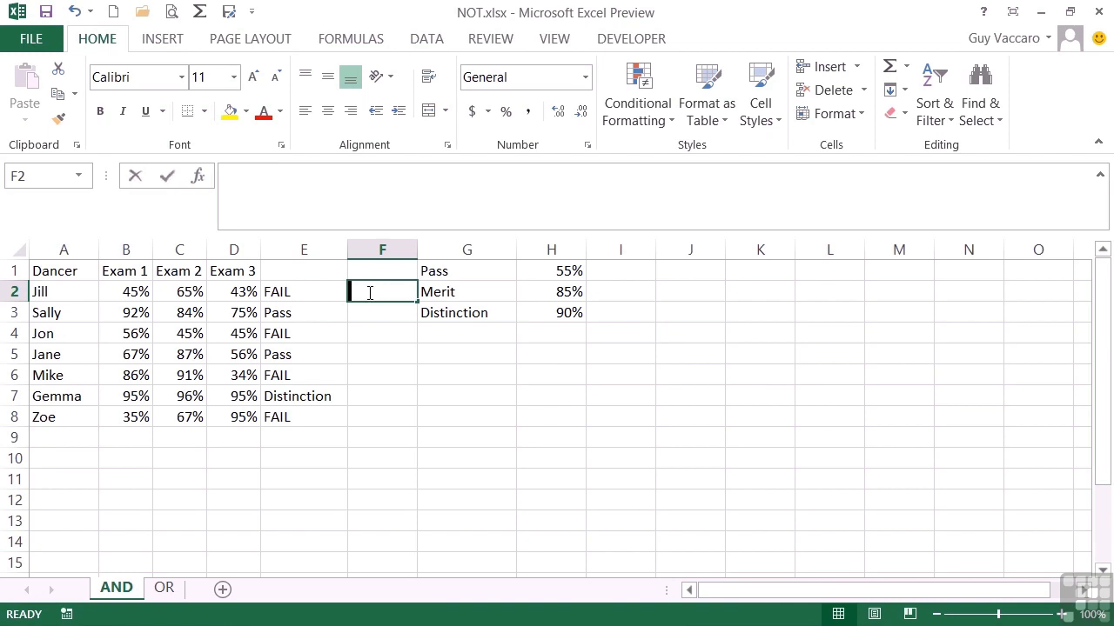
Start F2's formula as =IF(AND(NOT(C2<B2), testing that Exam 2 is not below Exam 1
type("=if")
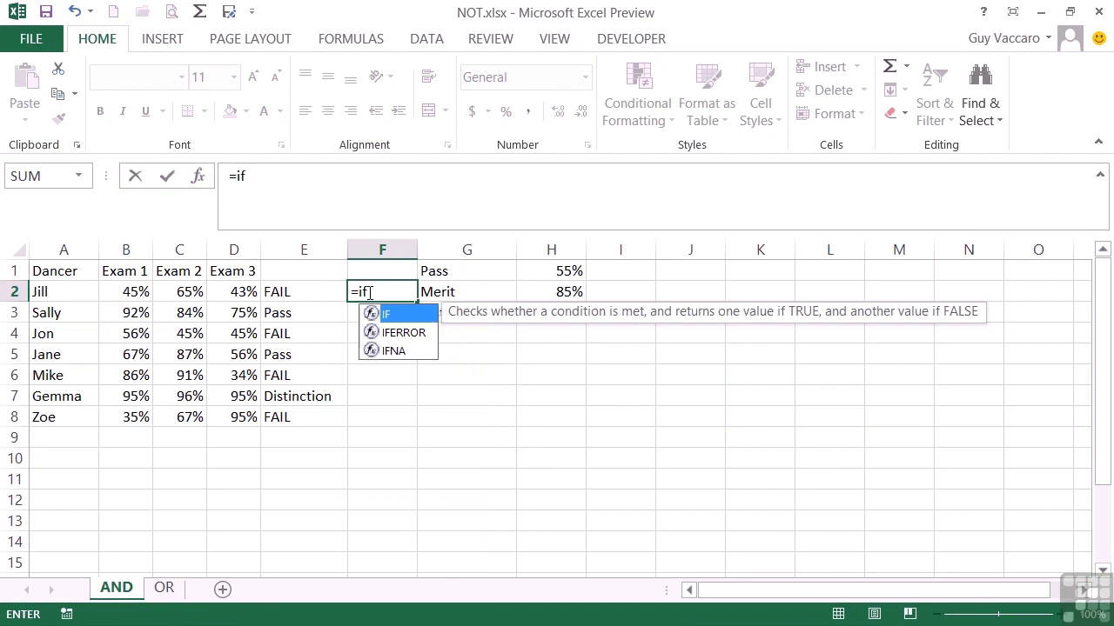
type("(an")
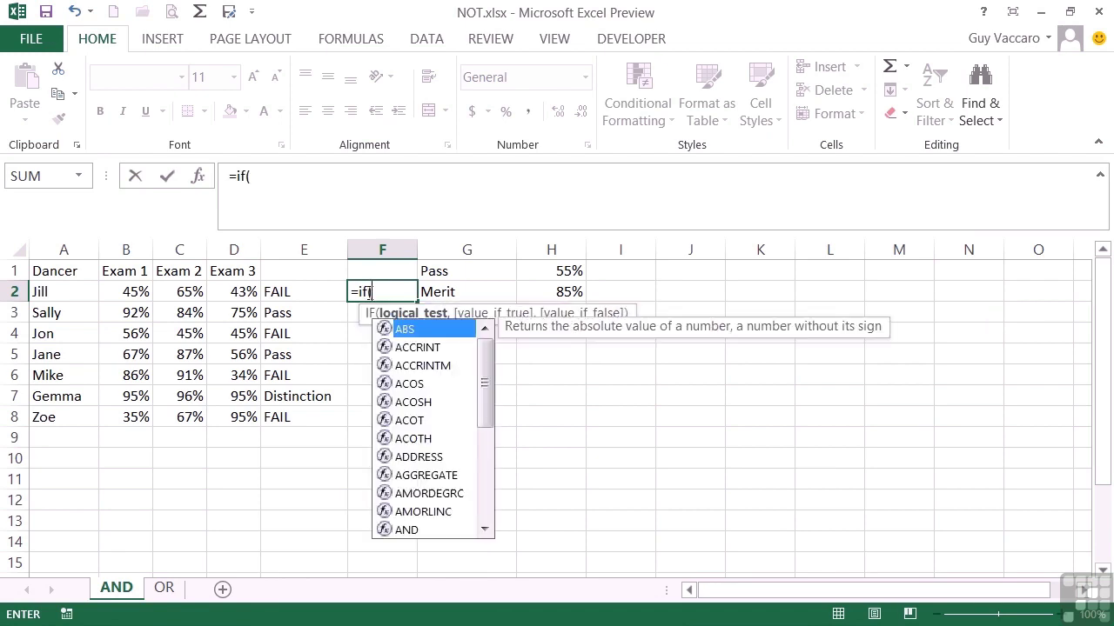
key("Tab")
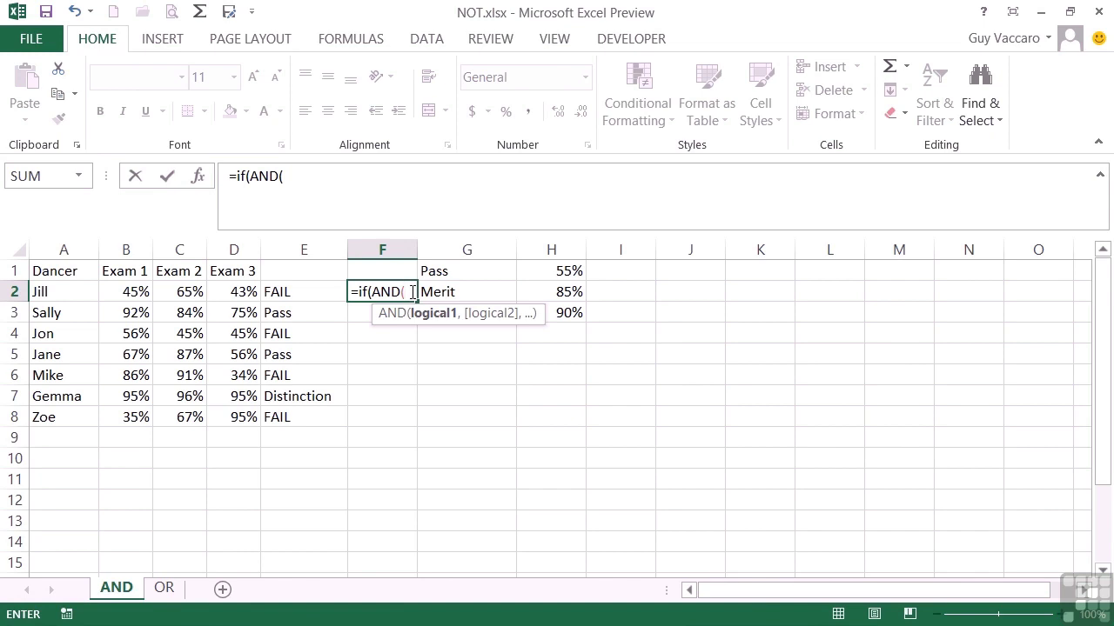
type("not(")
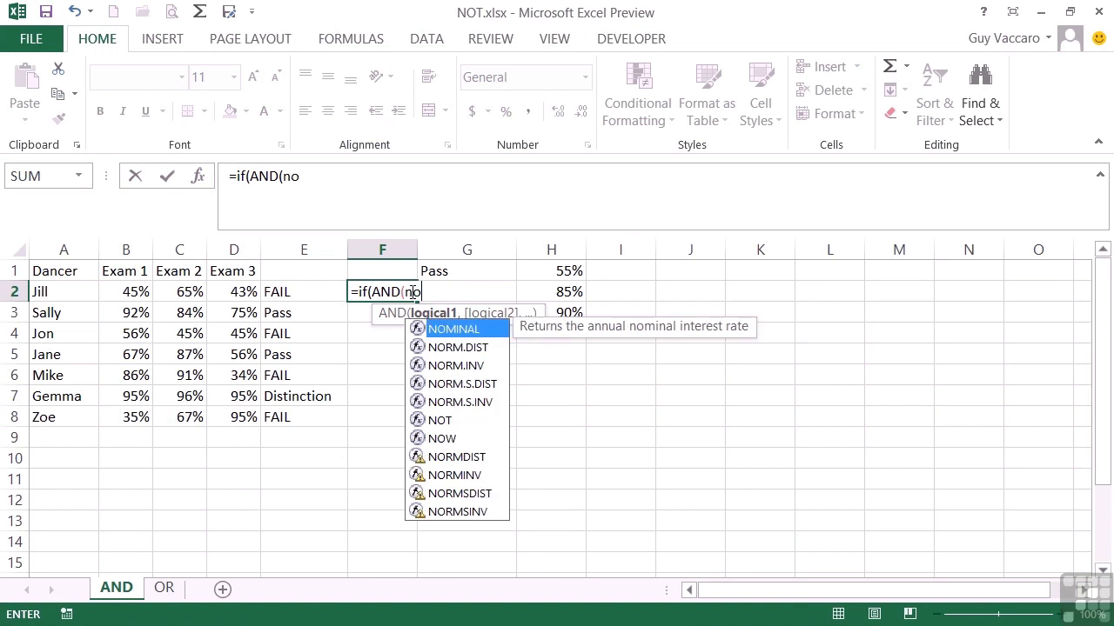
left_click(182, 290)
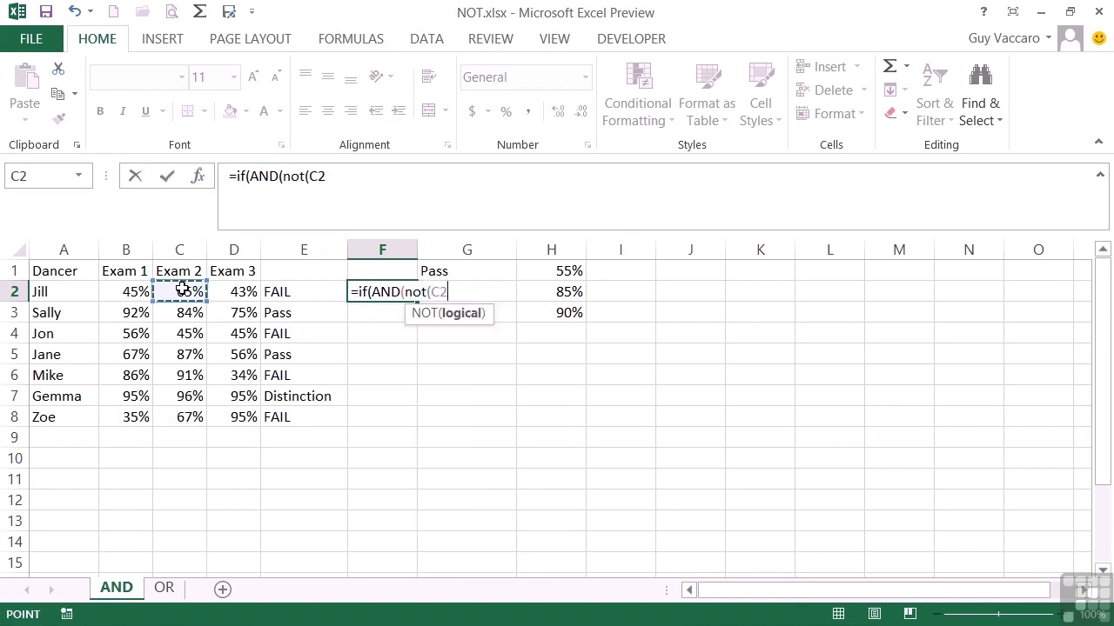
type("<")
left_click(132, 293)
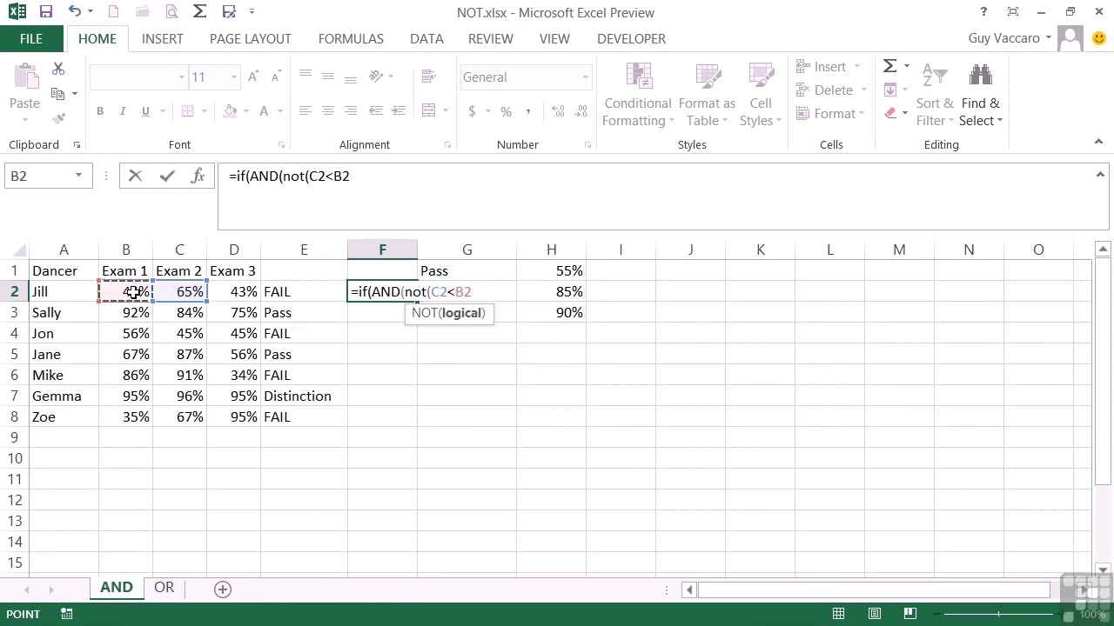
type(")")
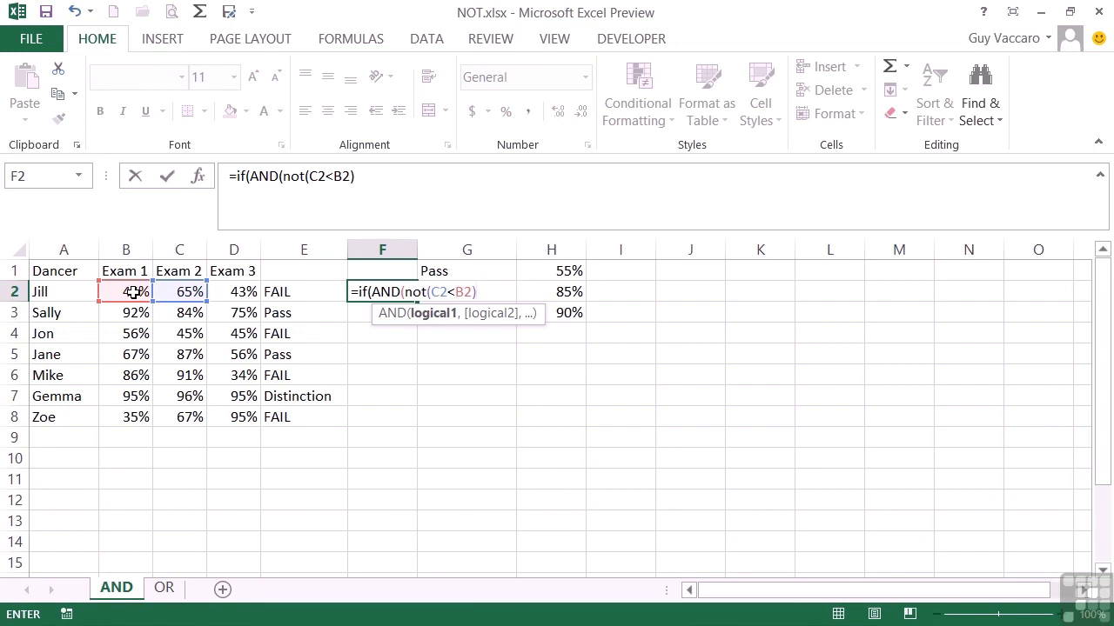
Add the second test NOT(D2<C2) to F2's formula and close the AND
type(",")
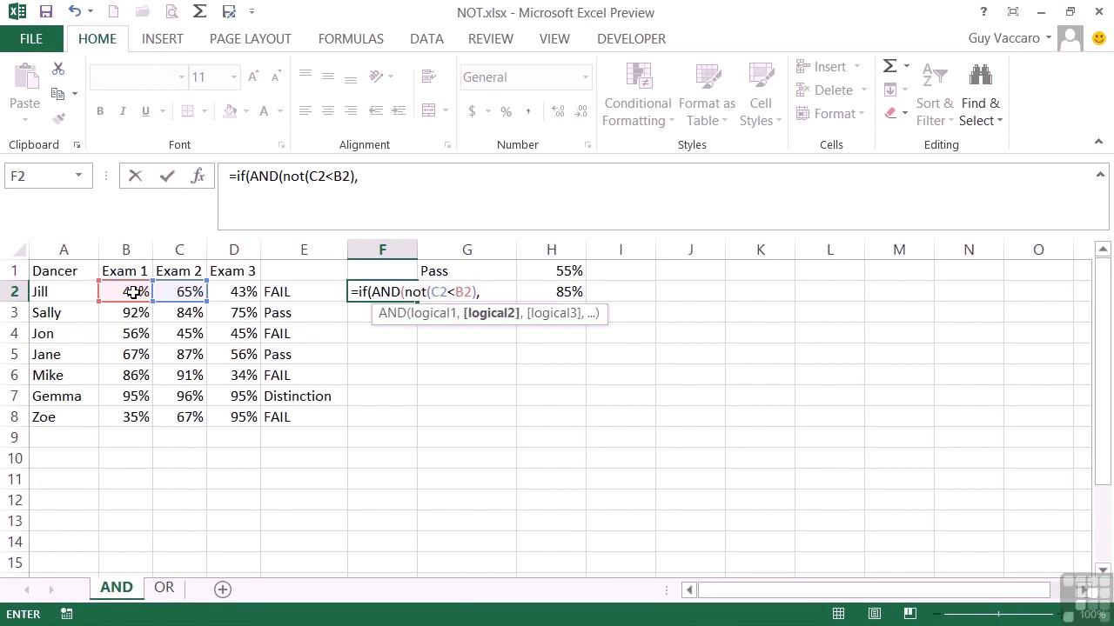
type("not(")
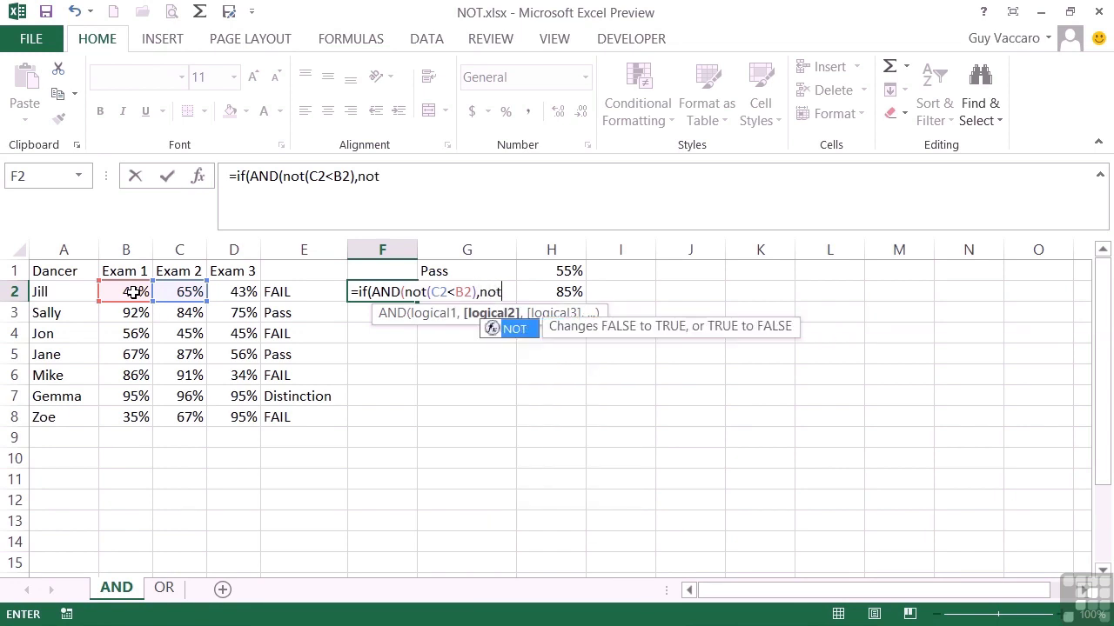
left_click(230, 292)
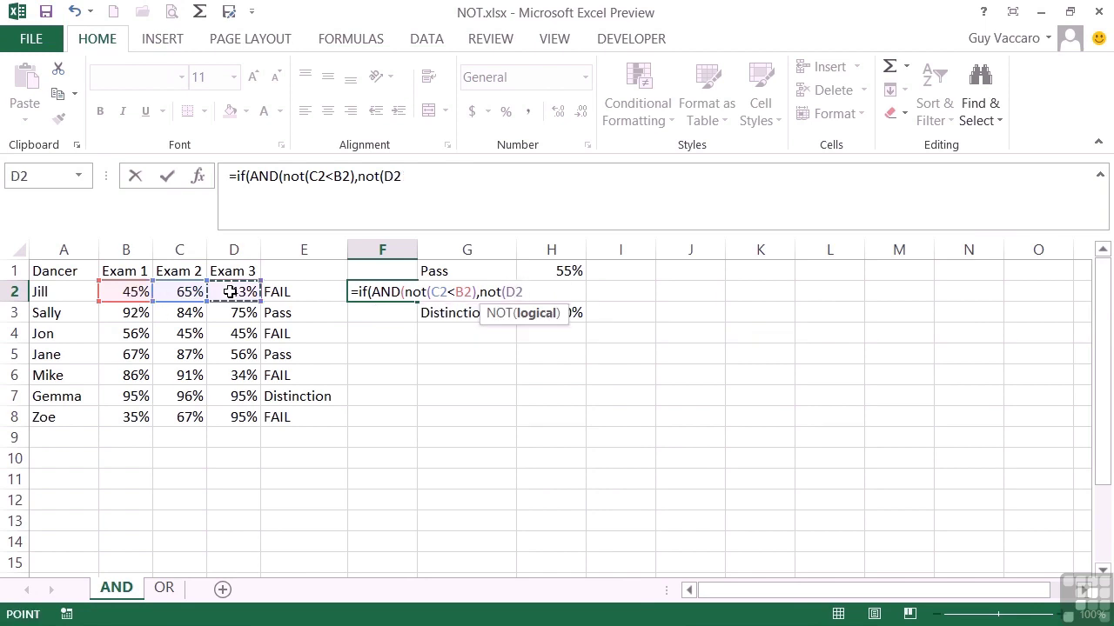
type("<")
left_click(185, 291)
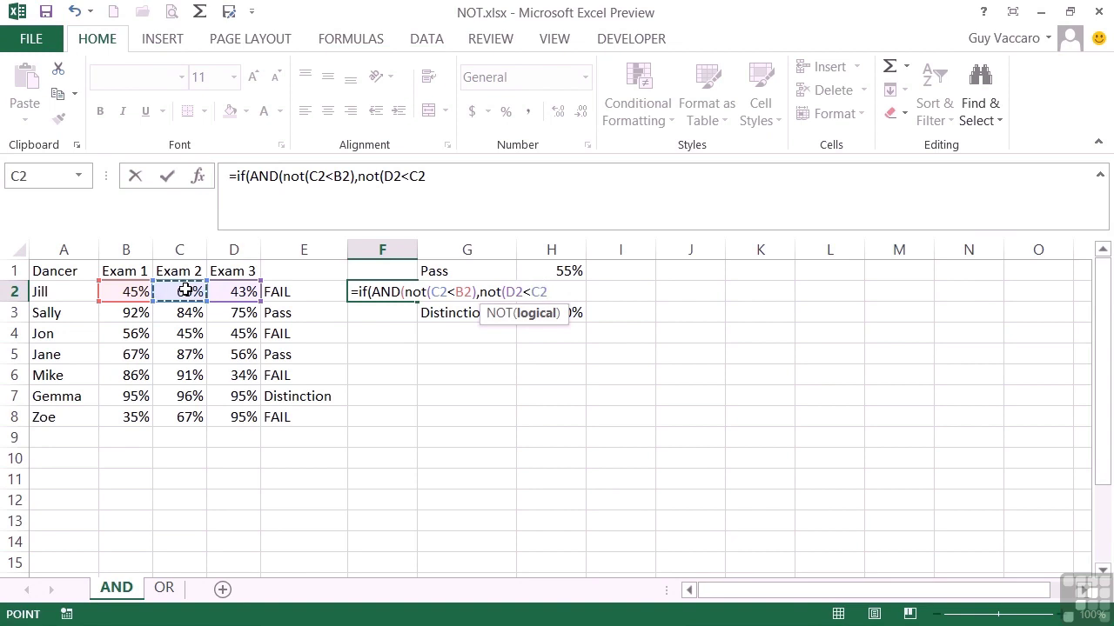
type(")")
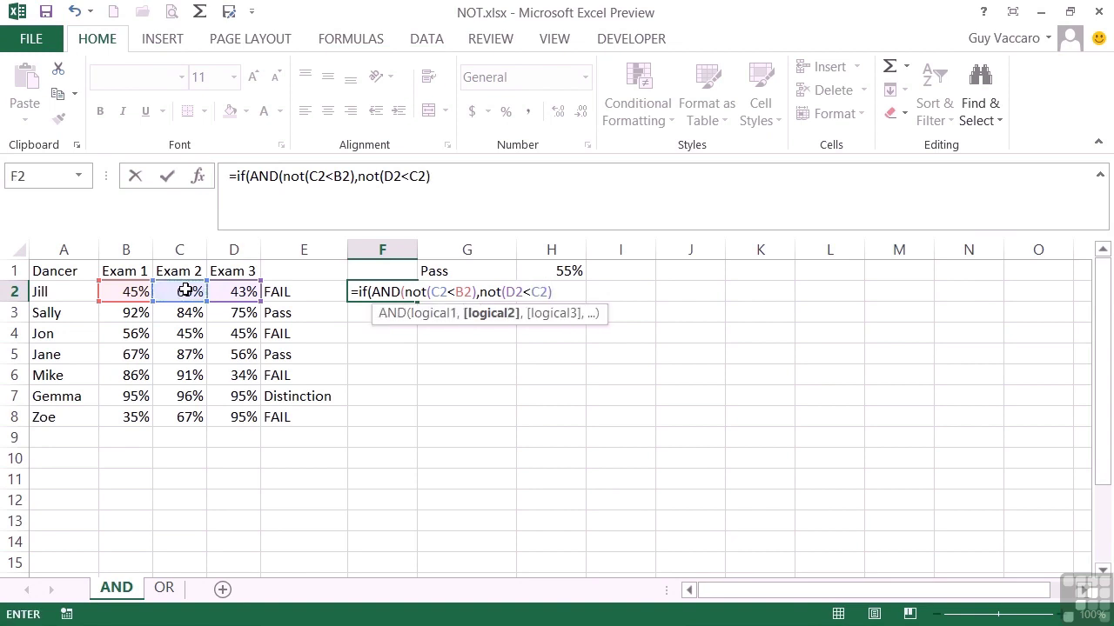
type(")")
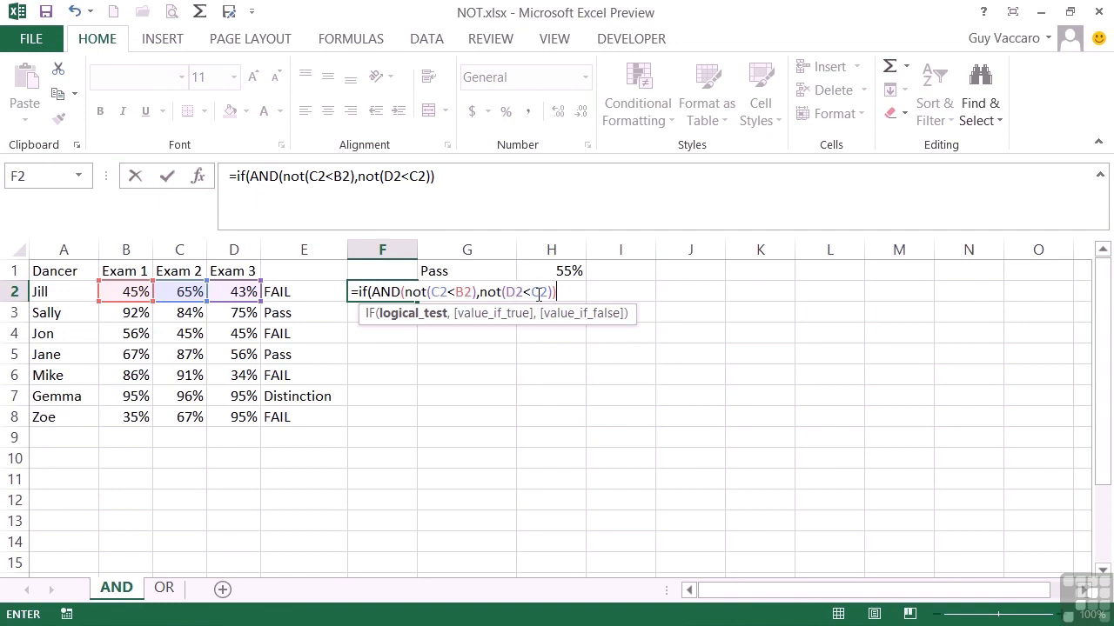
Complete F2's formula with outcomes "Improving" and "No Improvement" and commit it
type(",")
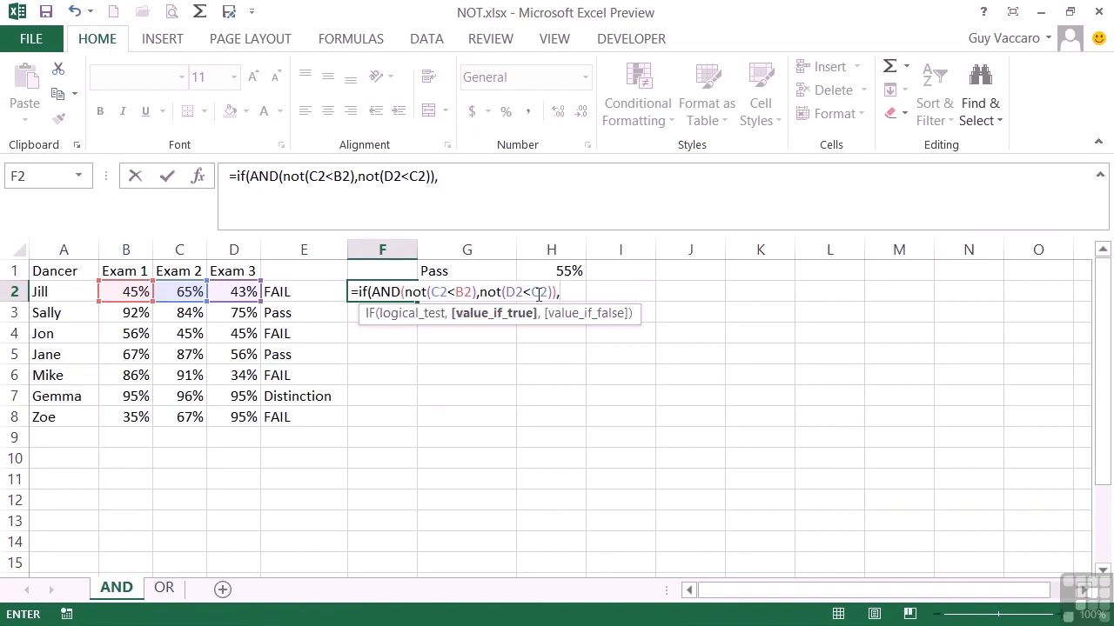
type("\"Improving")
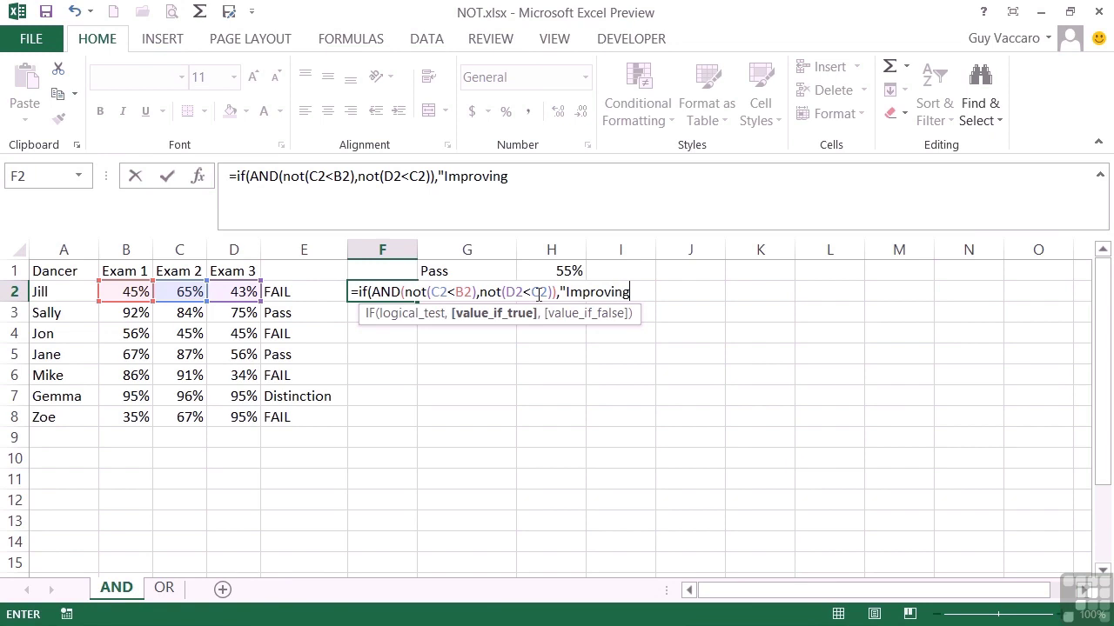
type("\",")
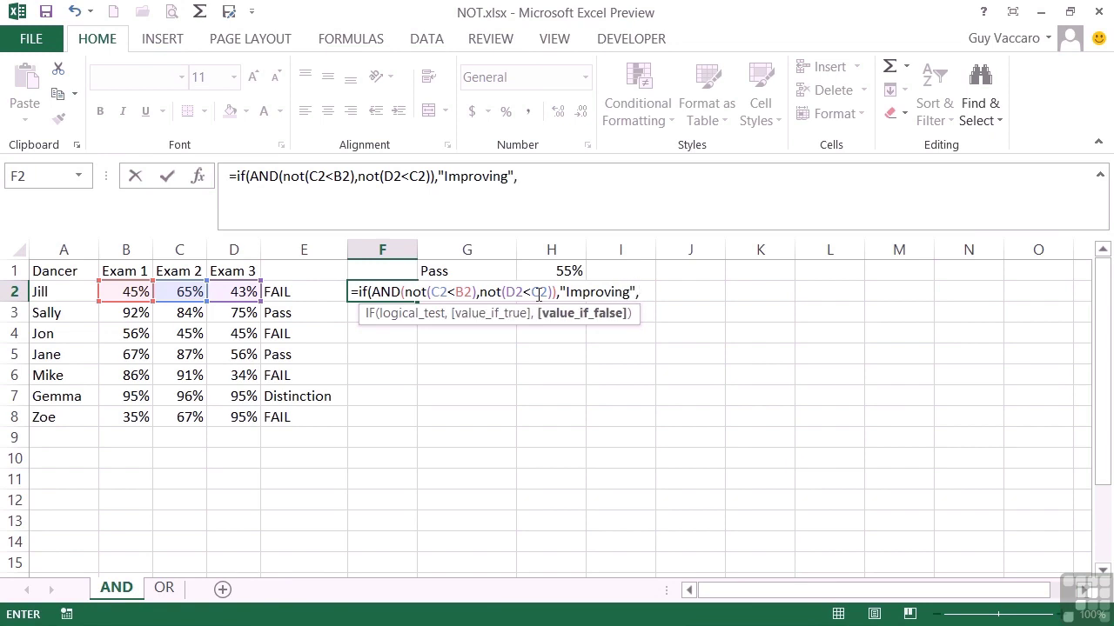
type("\"No Impro")
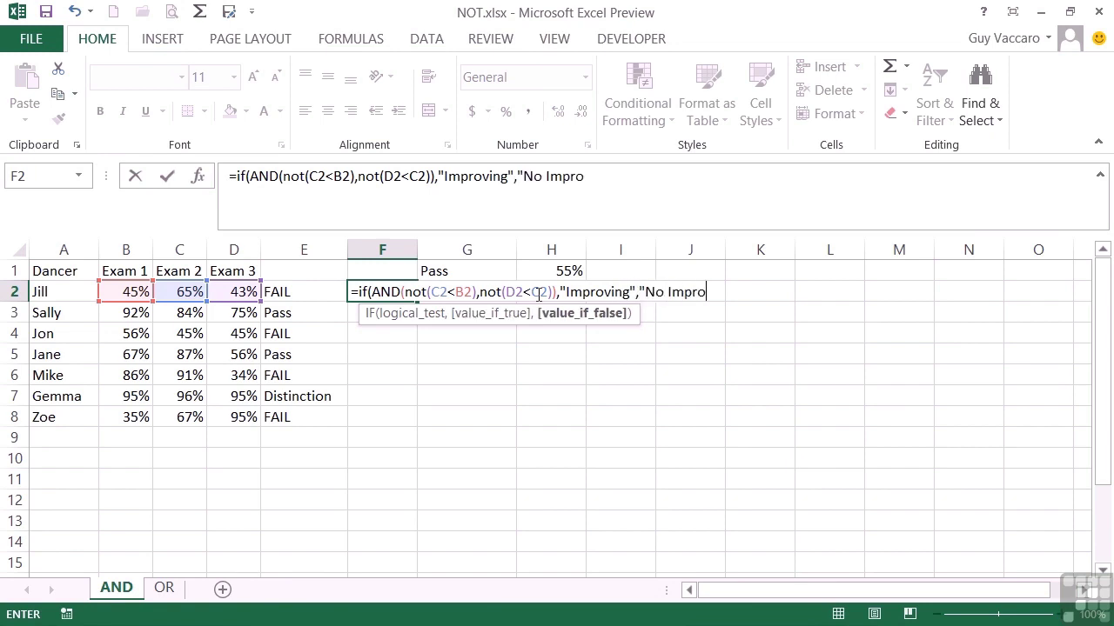
type("vement\"")
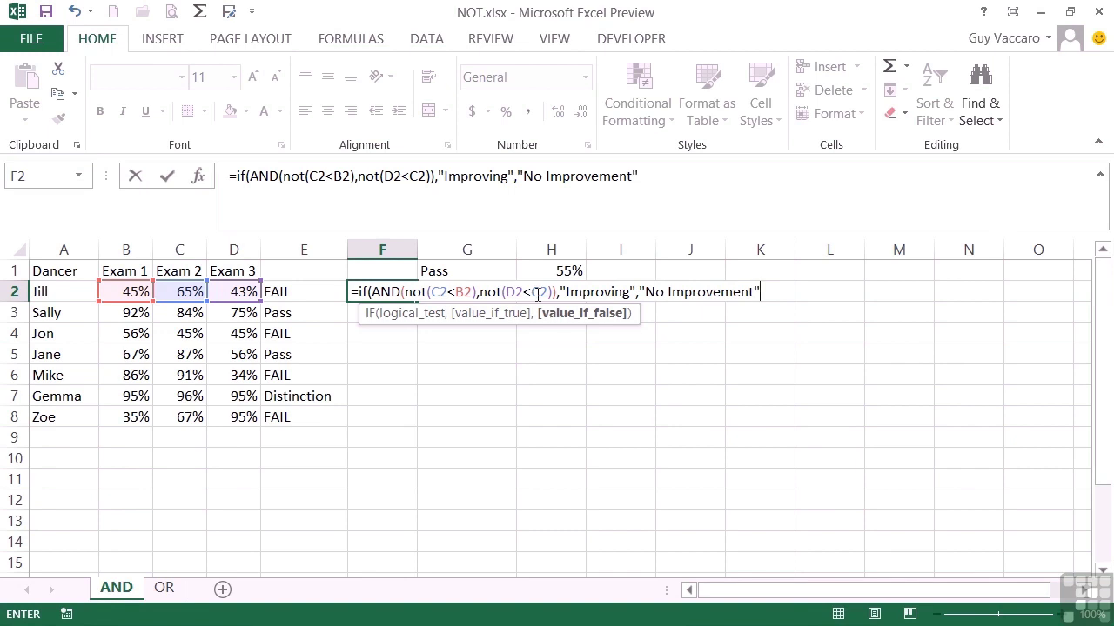
type(")")
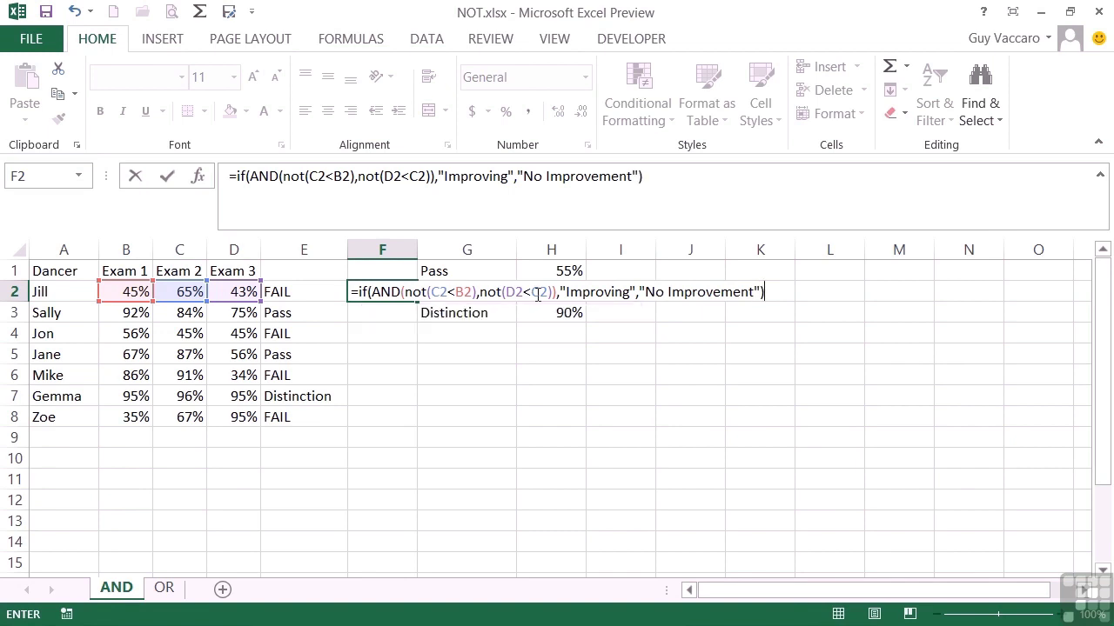
key("Return")
AutoFit column F so F2's "No Improvement" result shows in full
key("Up")
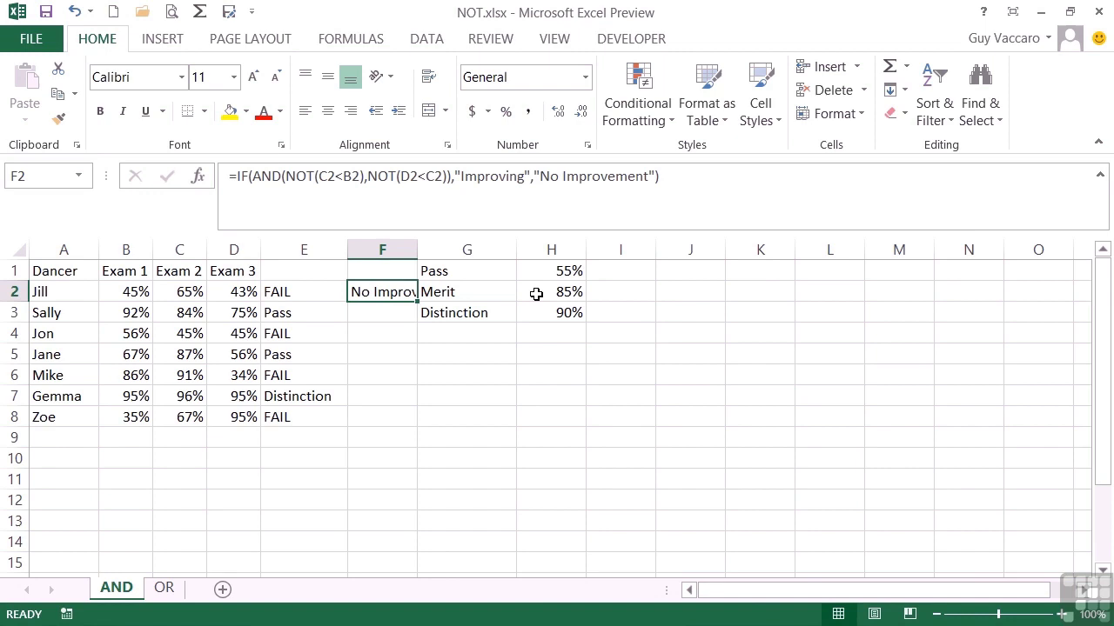
double_click(416, 250)
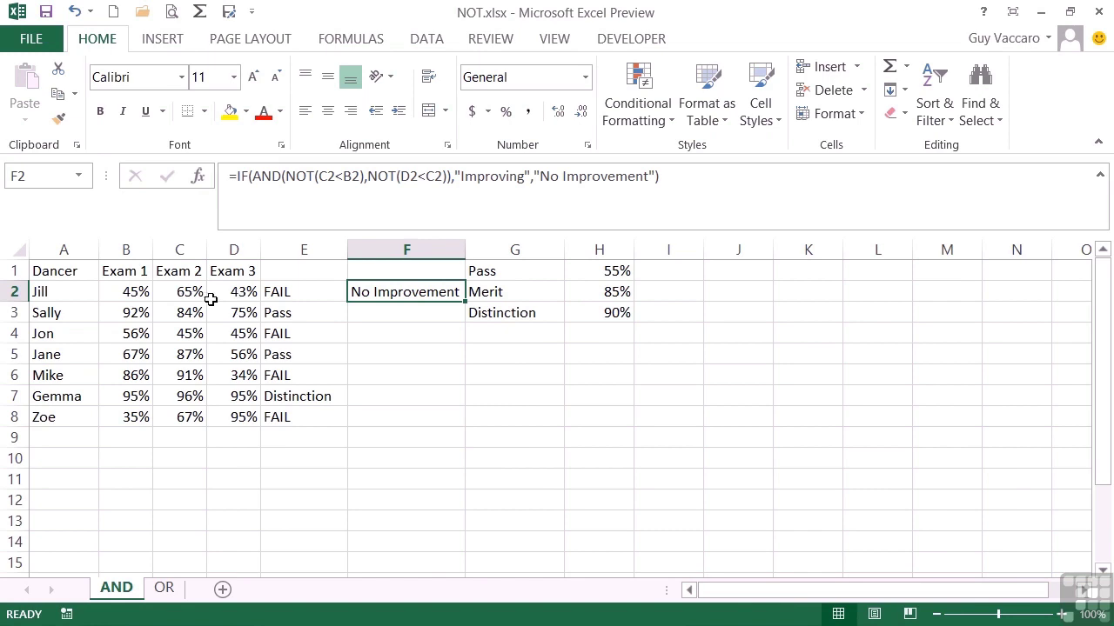
Fill F2's improvement formula down to F8 and check the copy in F8
double_click(465, 302)
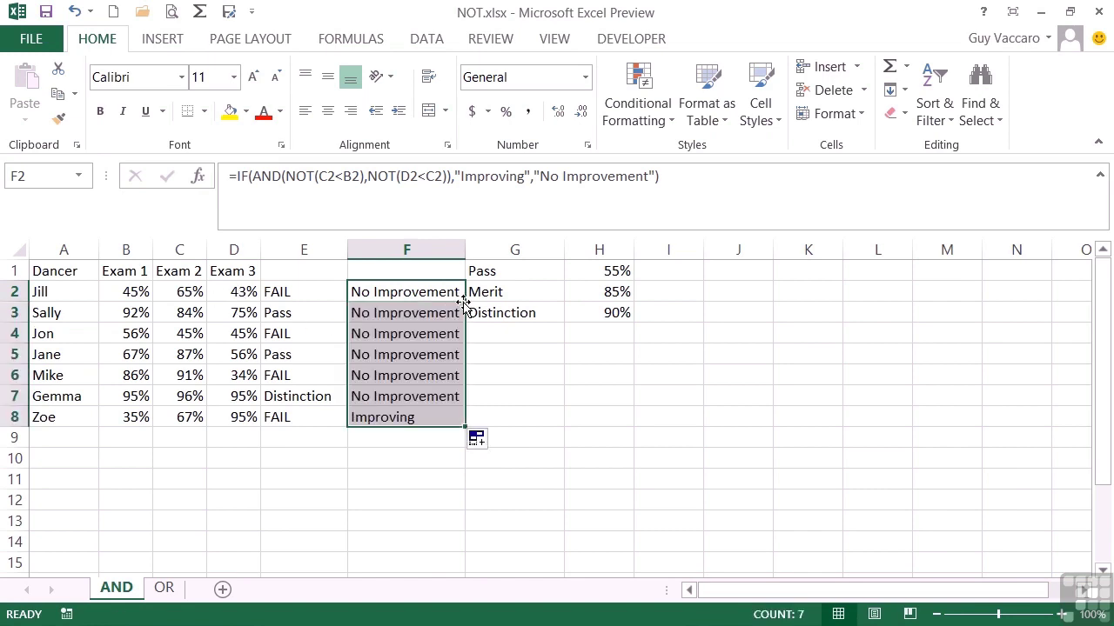
left_click(423, 421)
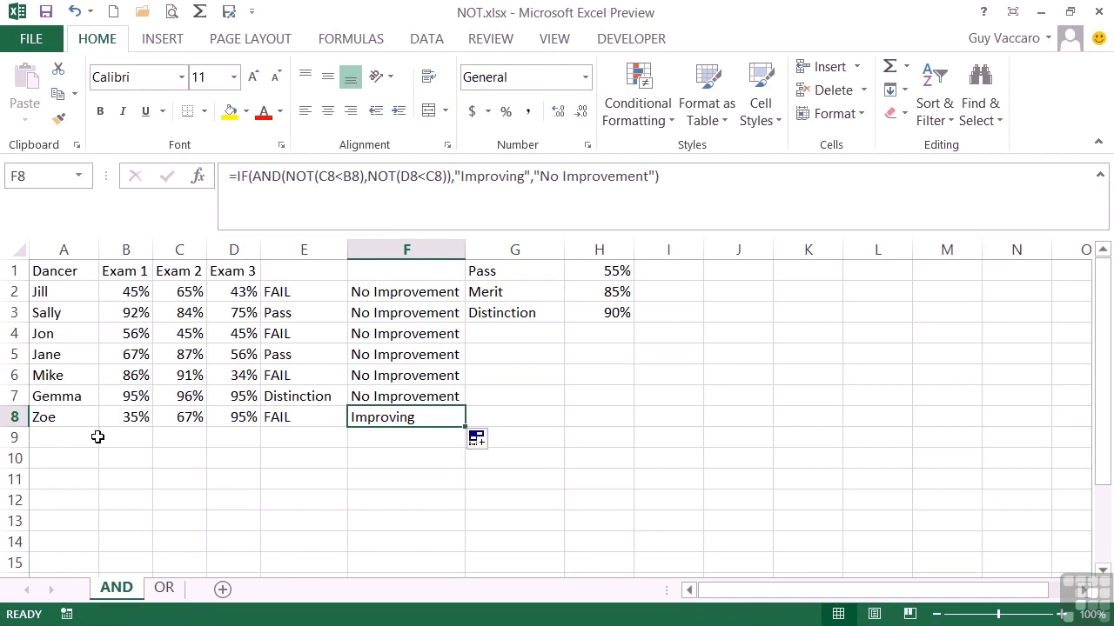
Switch to the OR sheet, review F2's Merit formula, and select G2
left_click(163, 589)
left_click(437, 291)
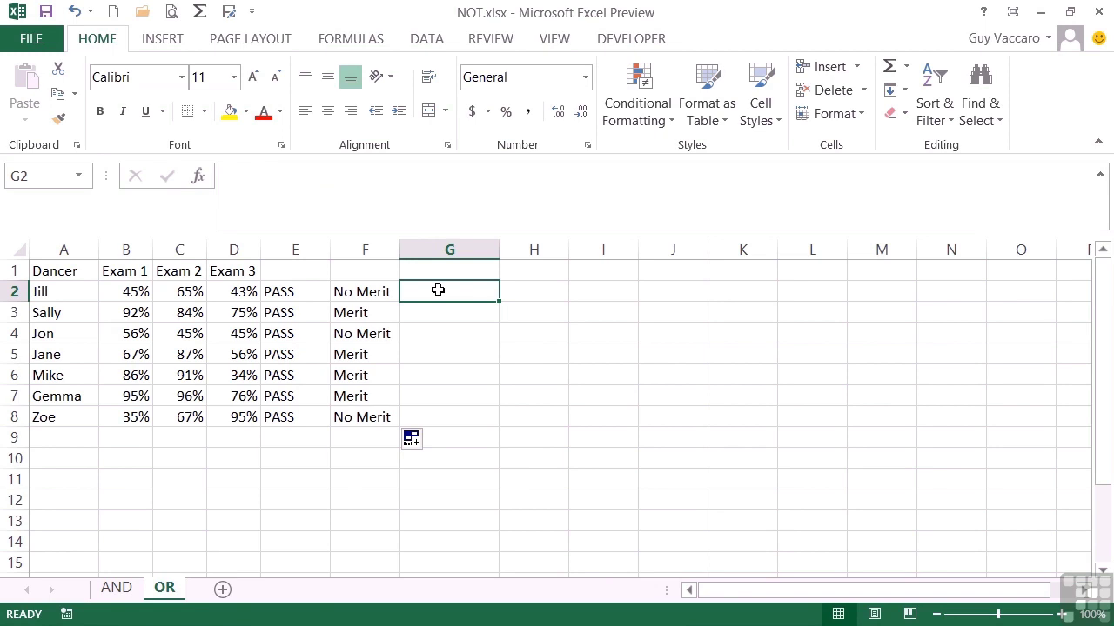
left_click(369, 291)
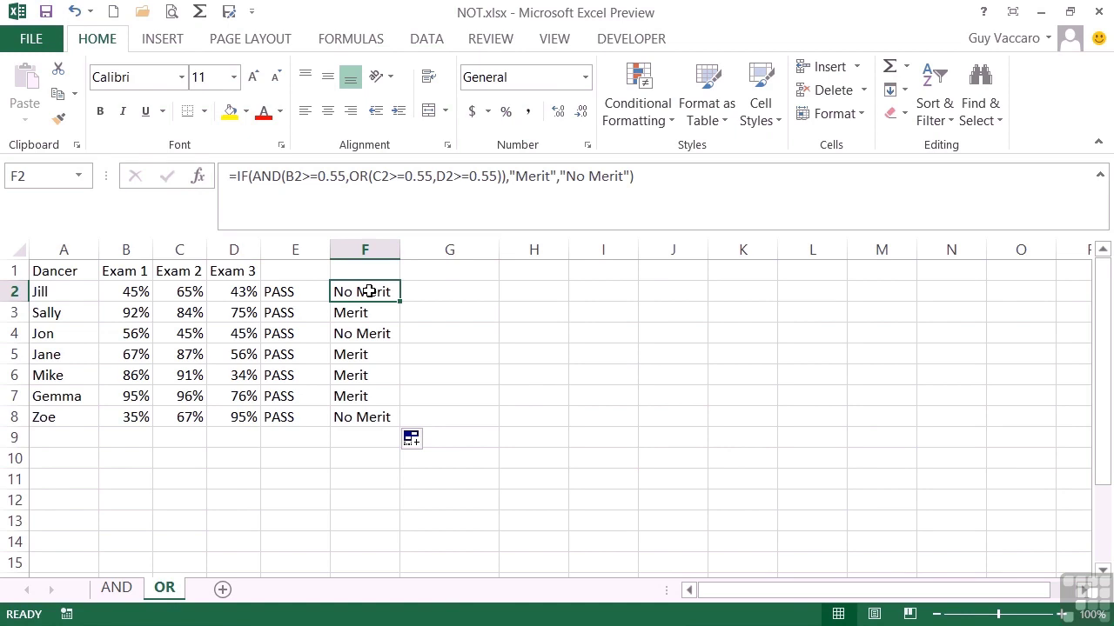
left_click(460, 293)
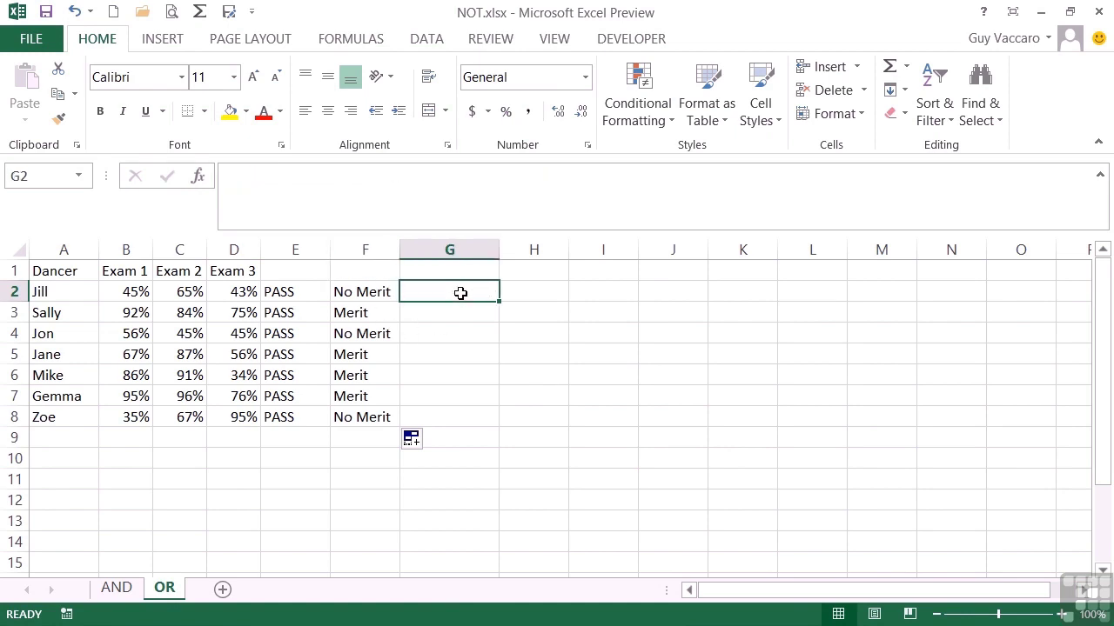
Enter =IF(OR(NOT(C2<B2),NOT(D2<B2)),"Improved","Not Improved") in G2
type("=if(")
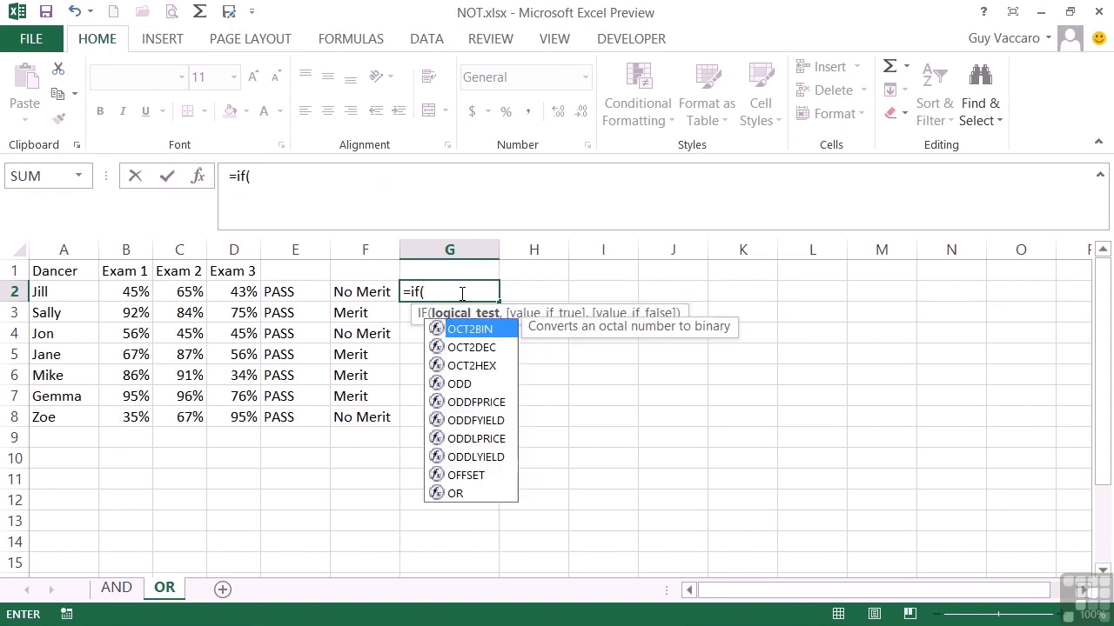
type("or(")
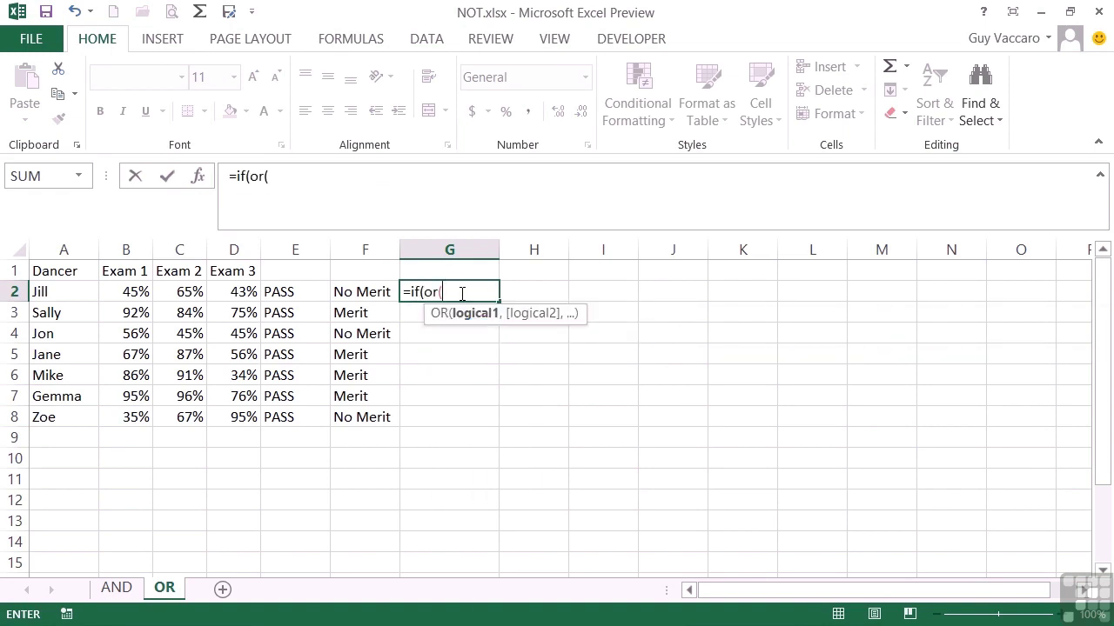
type("not(")
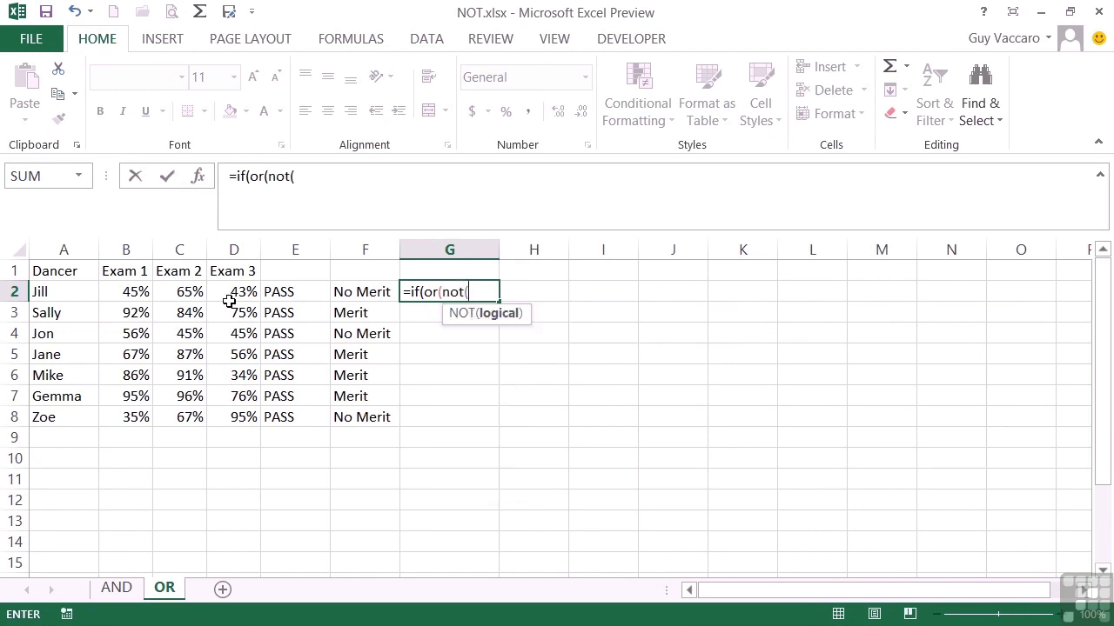
left_click(167, 294)
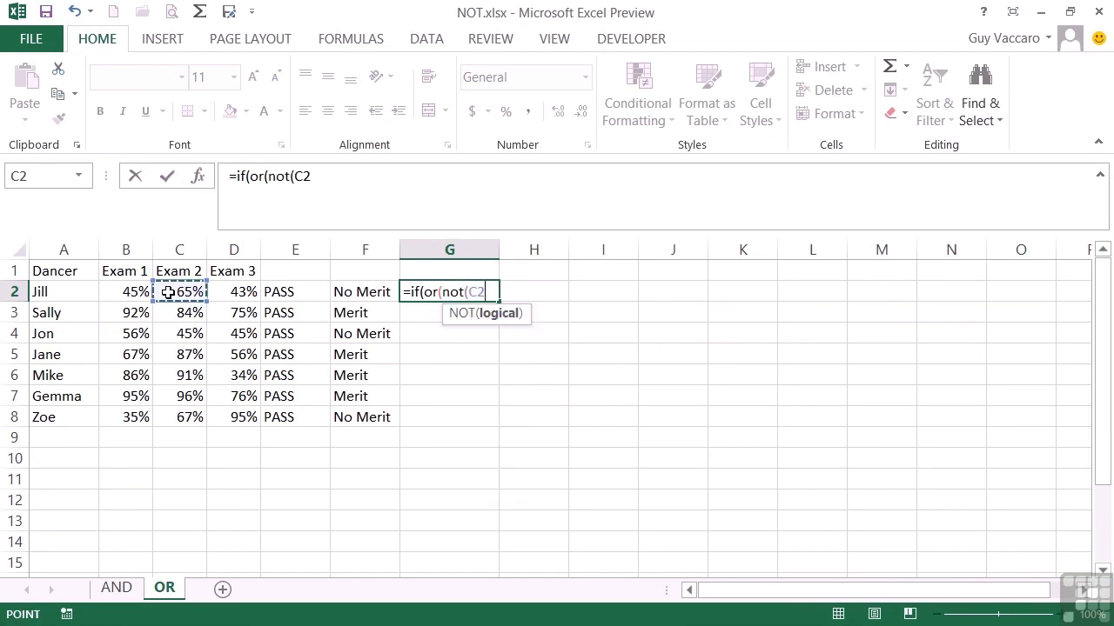
type("<")
left_click(142, 293)
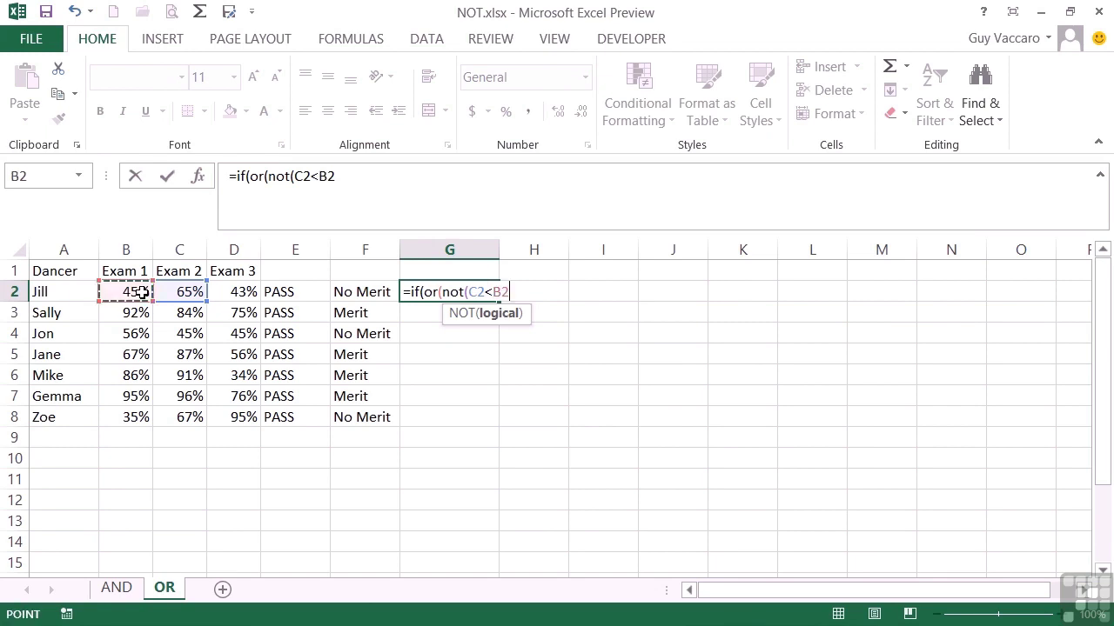
type(")")
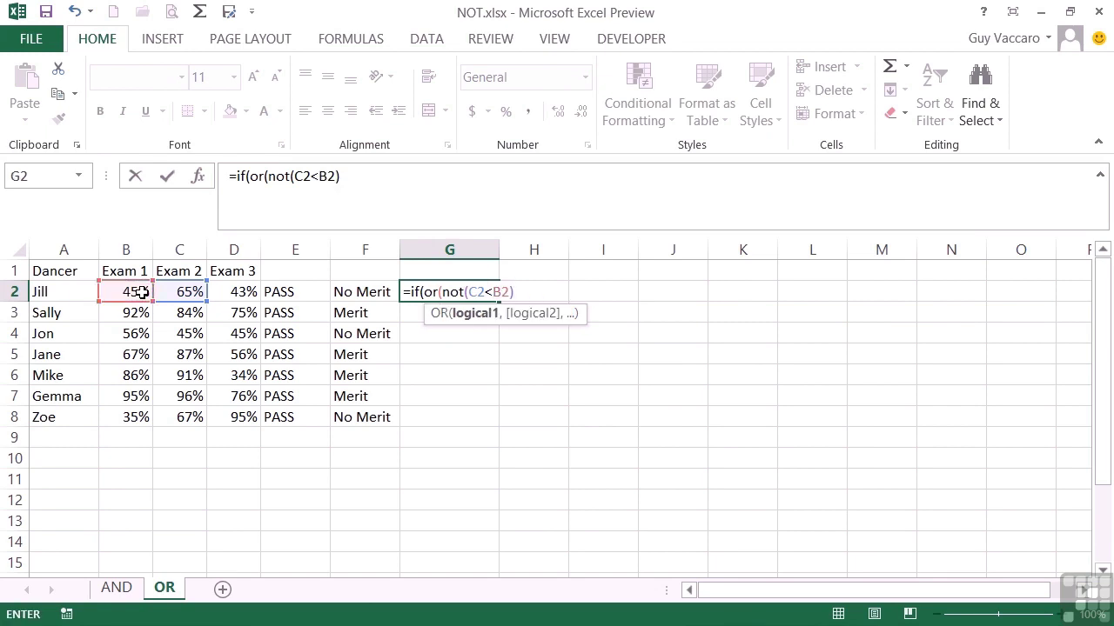
type(",")
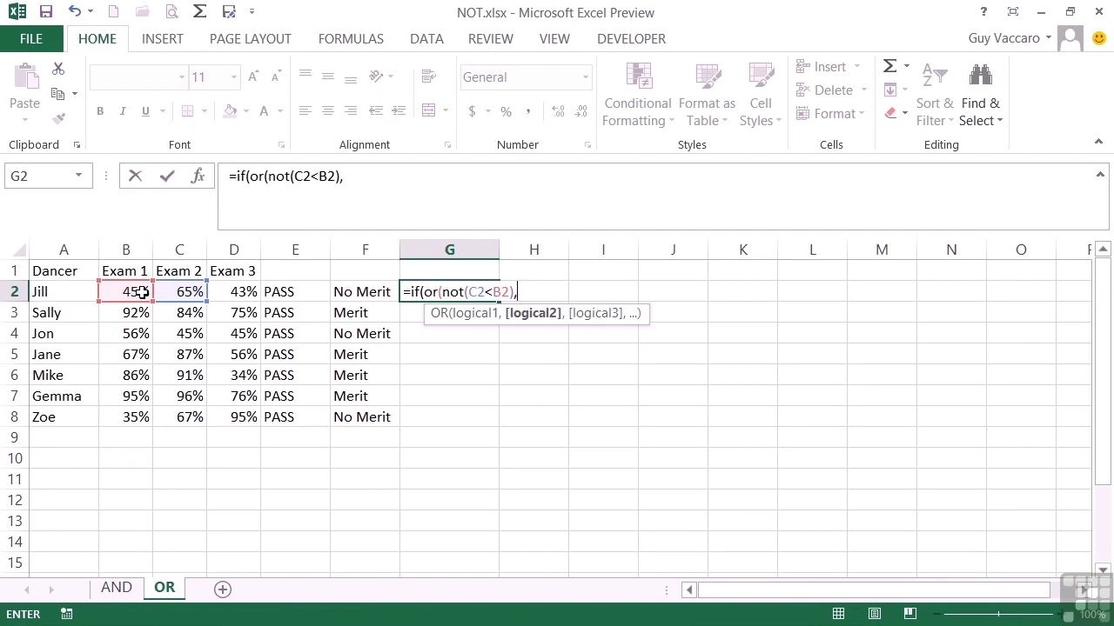
type("not(")
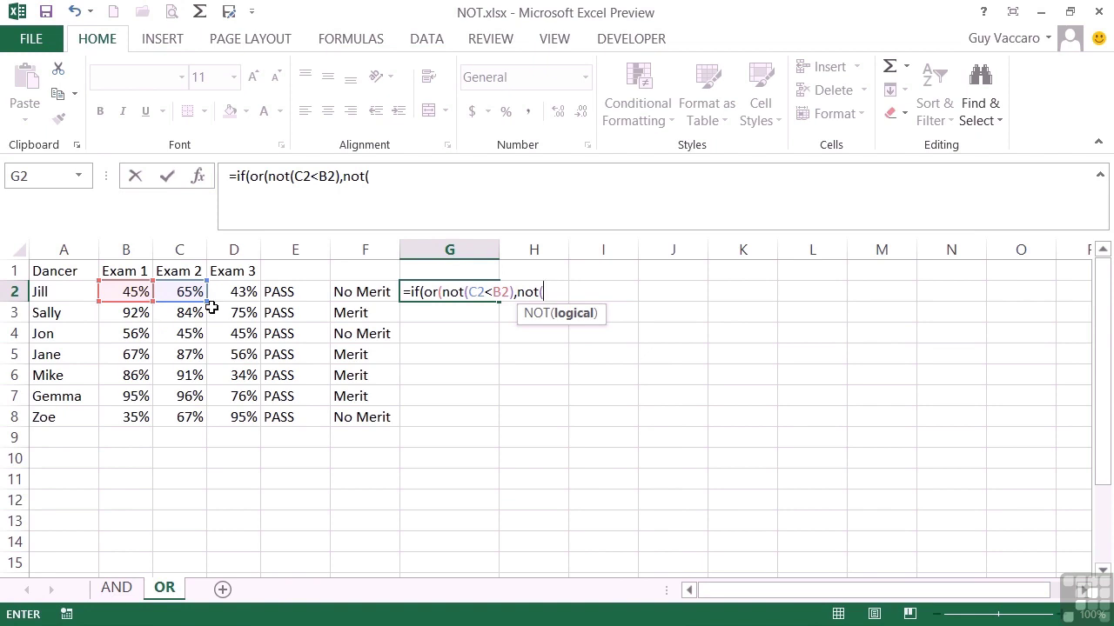
left_click(249, 288)
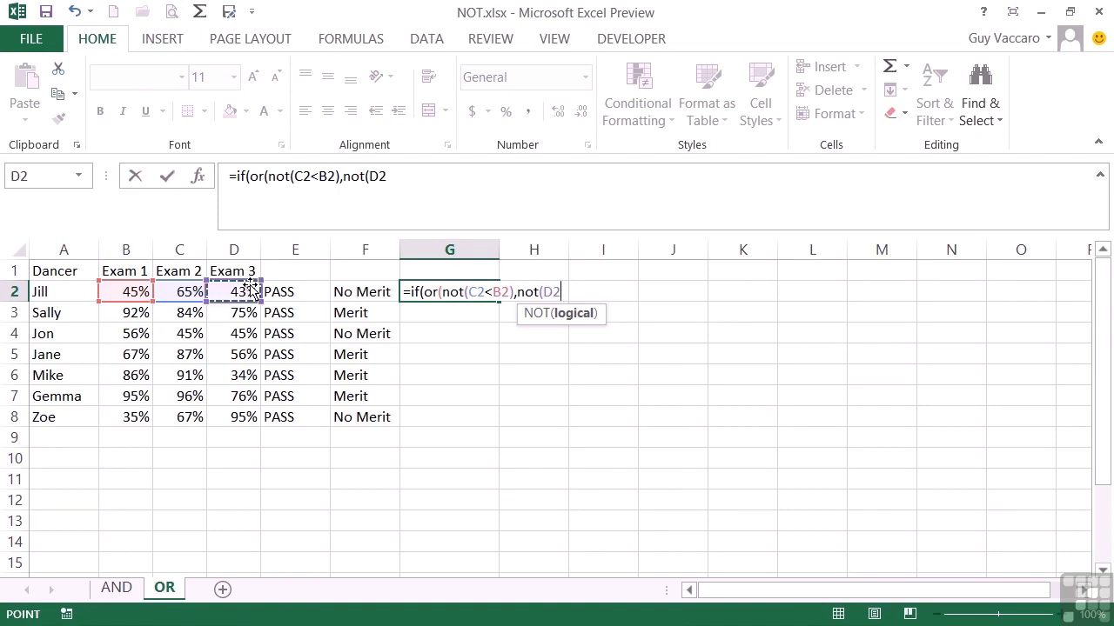
type("<")
left_click(129, 294)
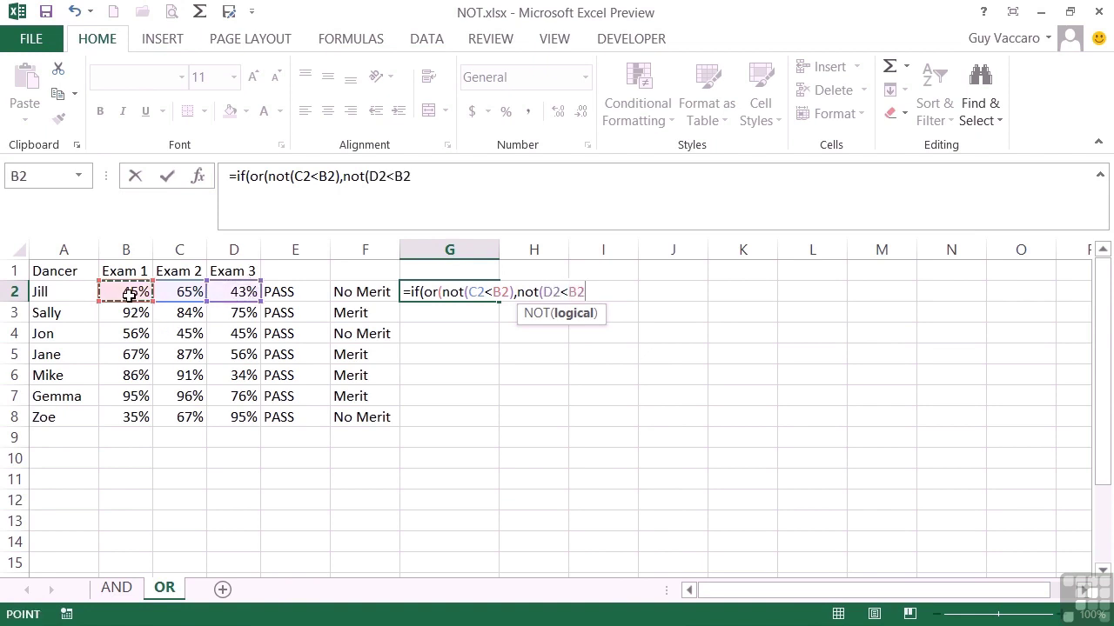
type("))")
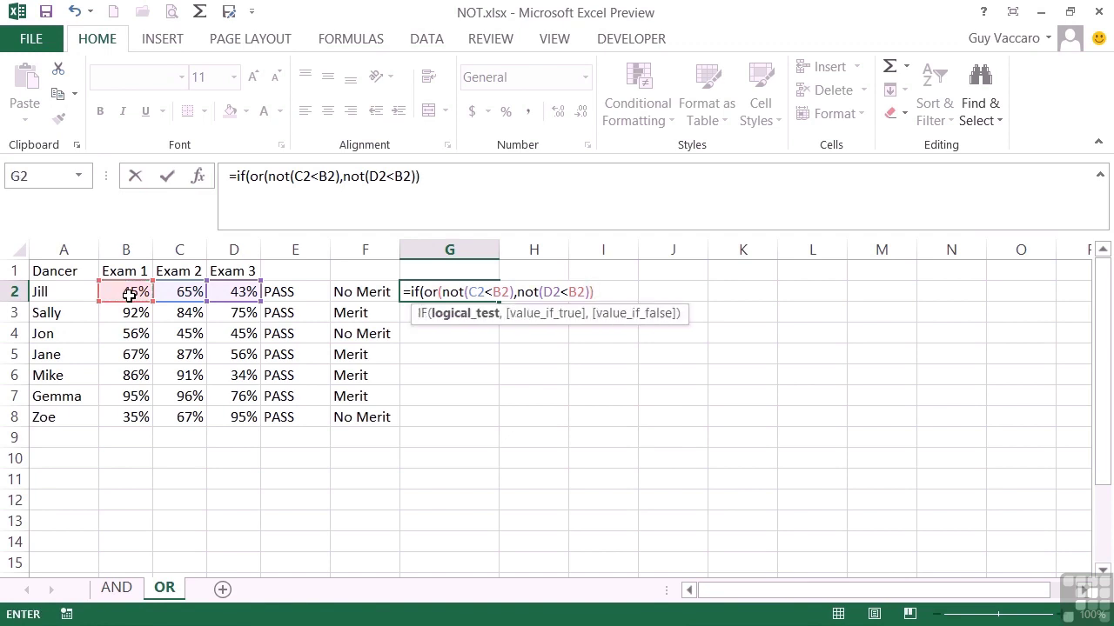
type(",")
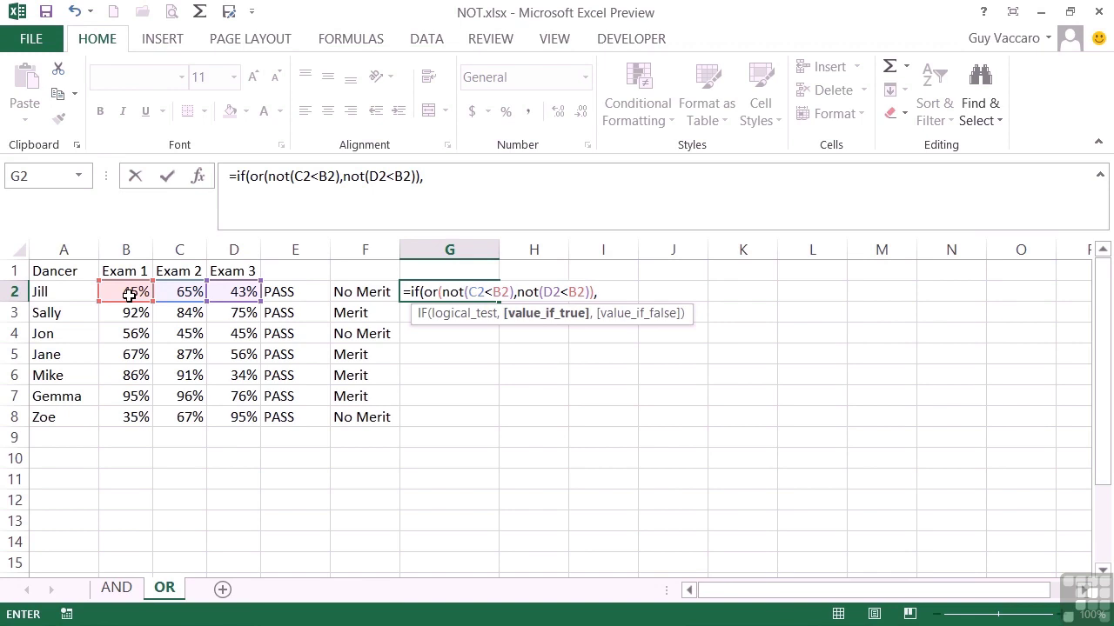
type("\"Improved")
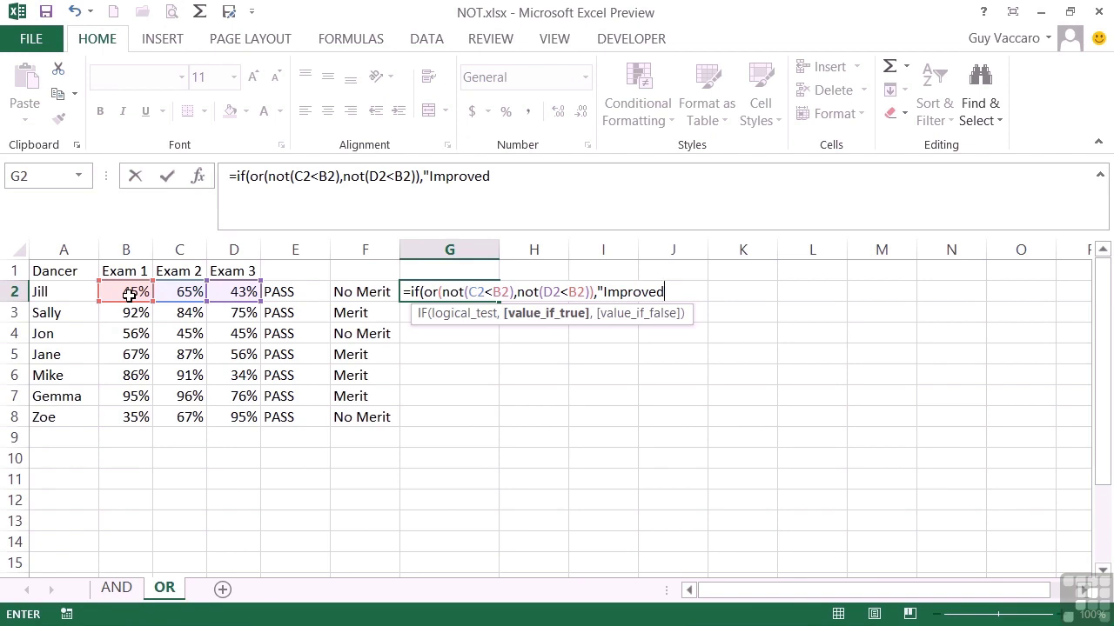
type("\",")
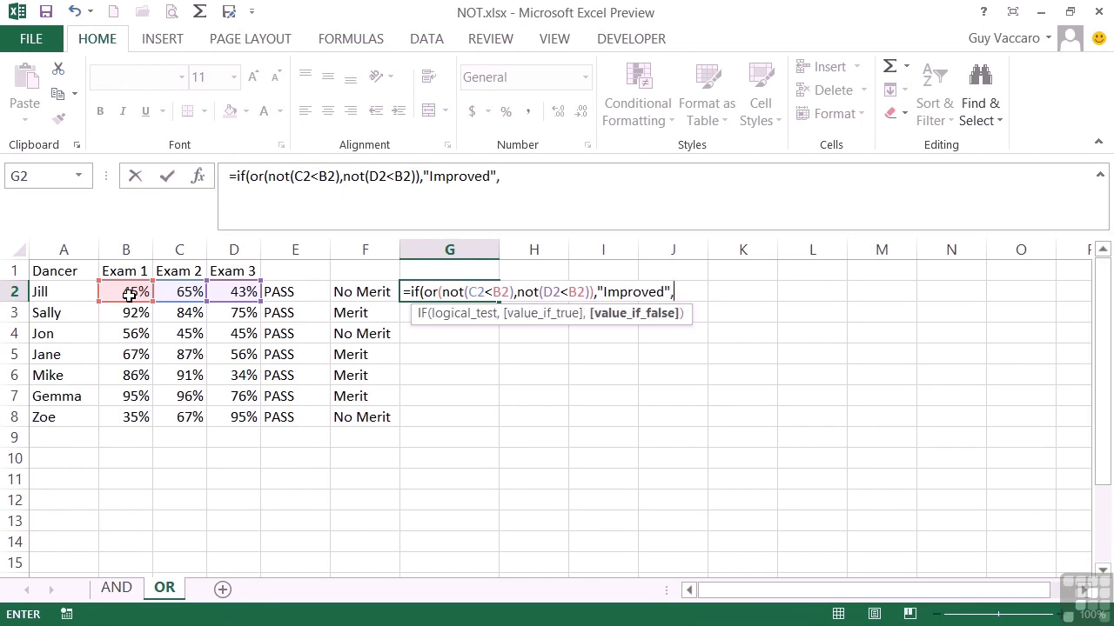
type("\"Not Im")
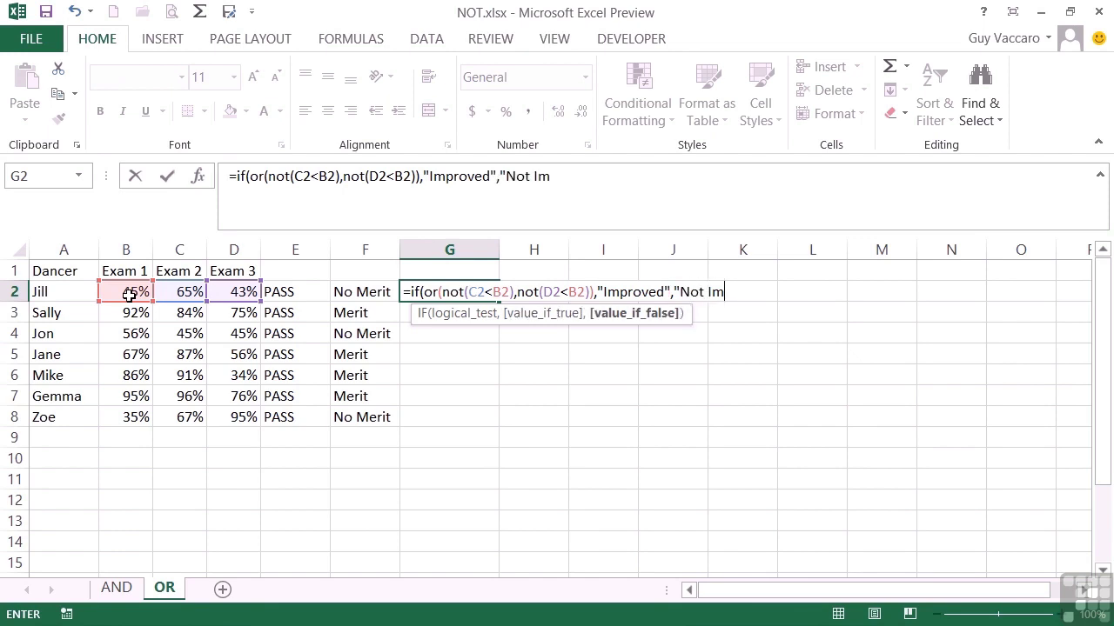
type("proved\")")
key("Return")
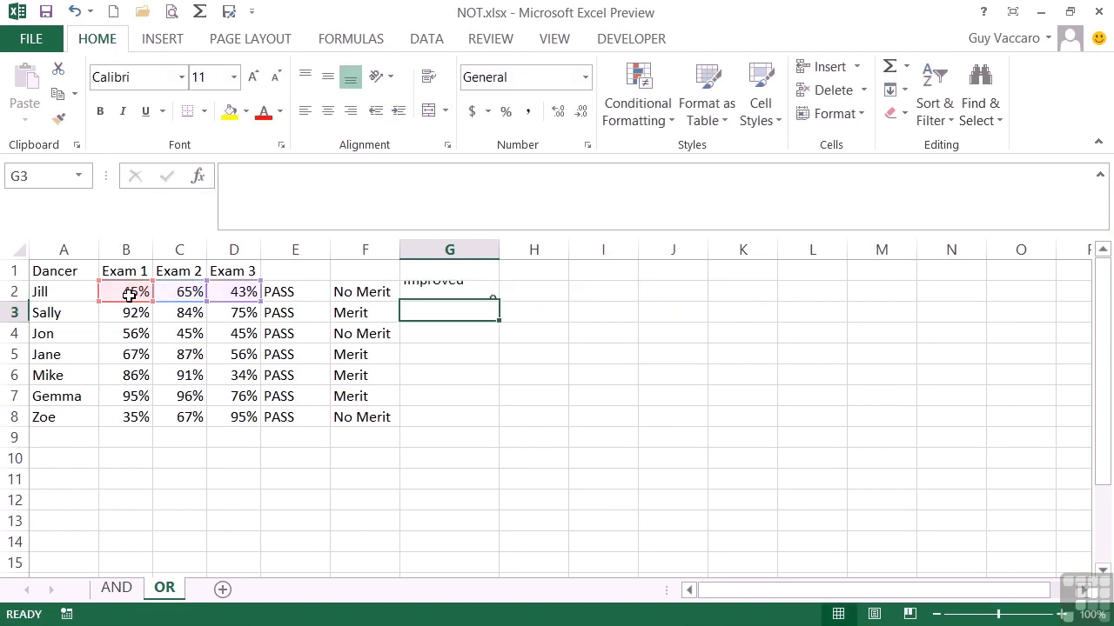
Fill G2's Improved/Not Improved formula down to G8 and check the copy in G3
left_click(452, 294)
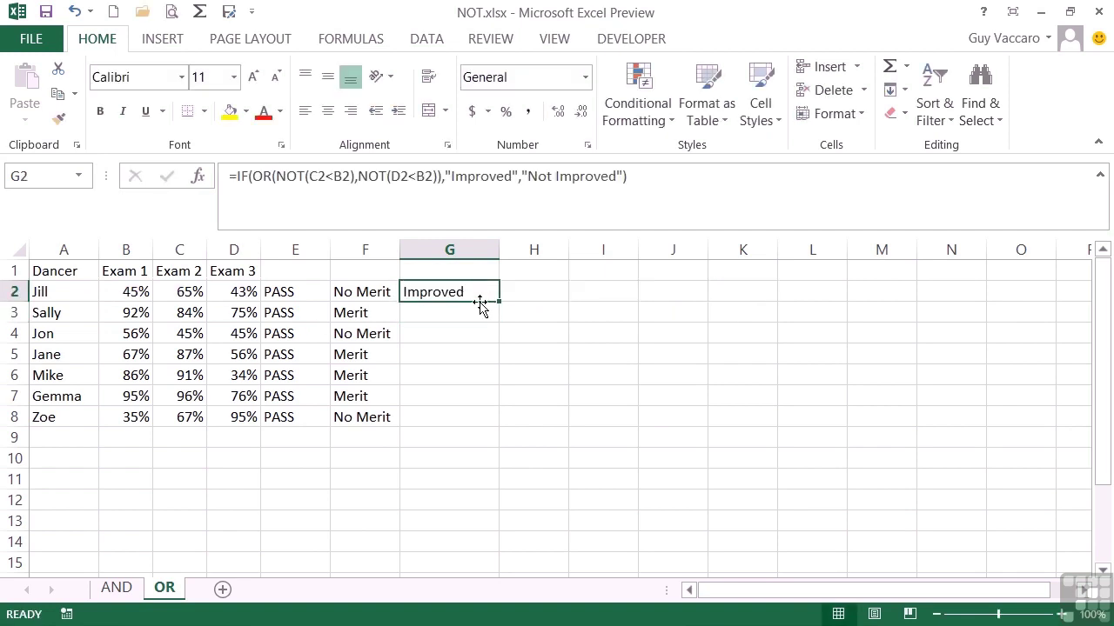
double_click(498, 302)
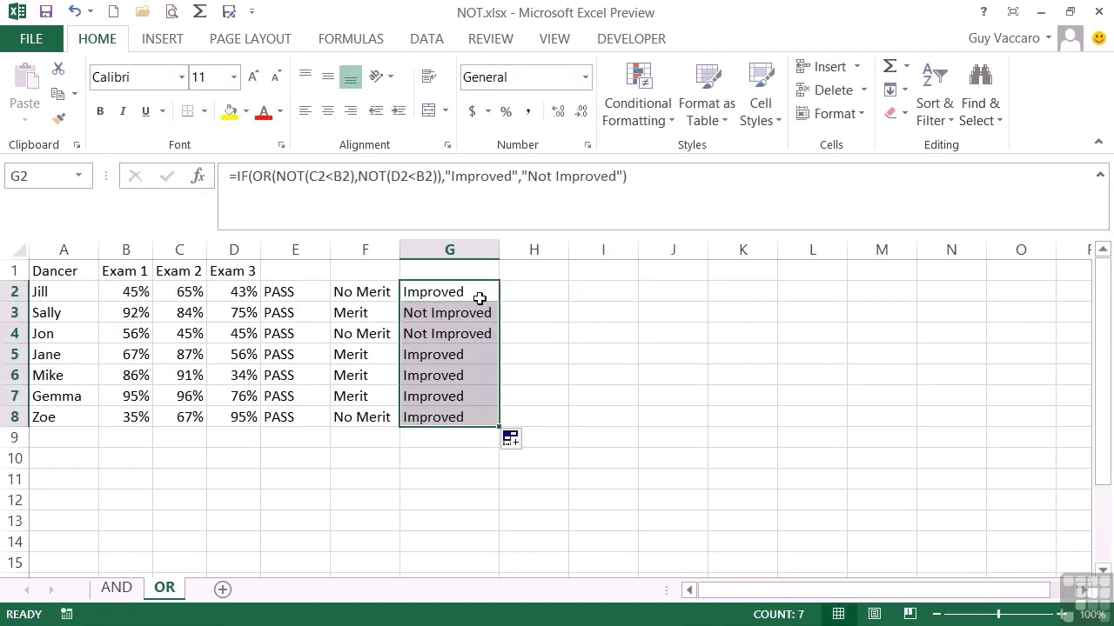
left_click(442, 315)
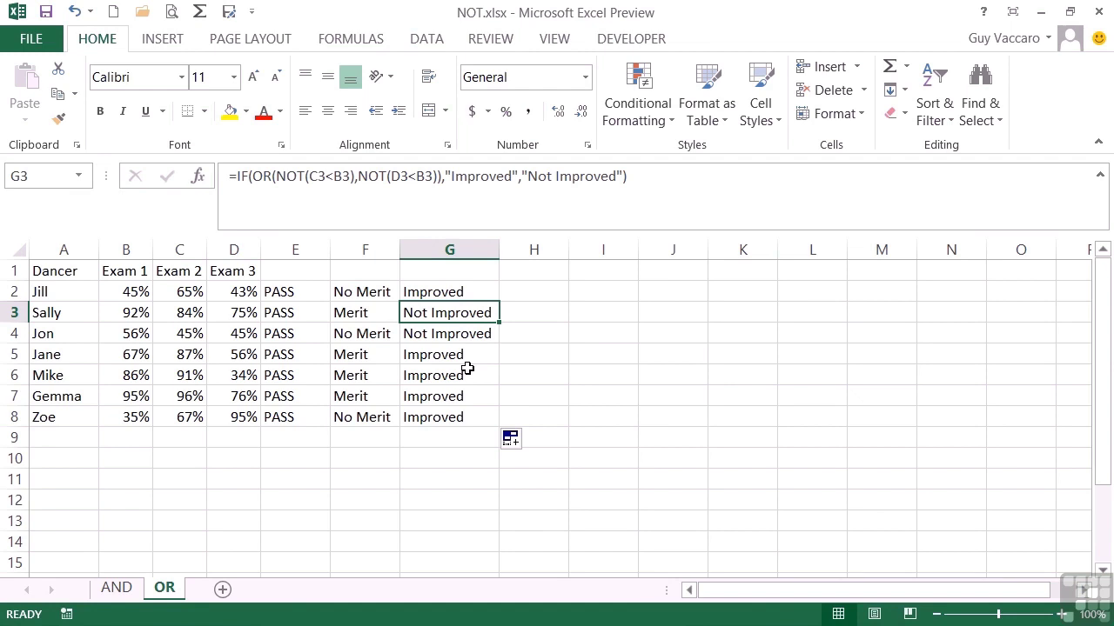
Open G2's formula in edit mode to show its colour-coded exam score references
key("Up")
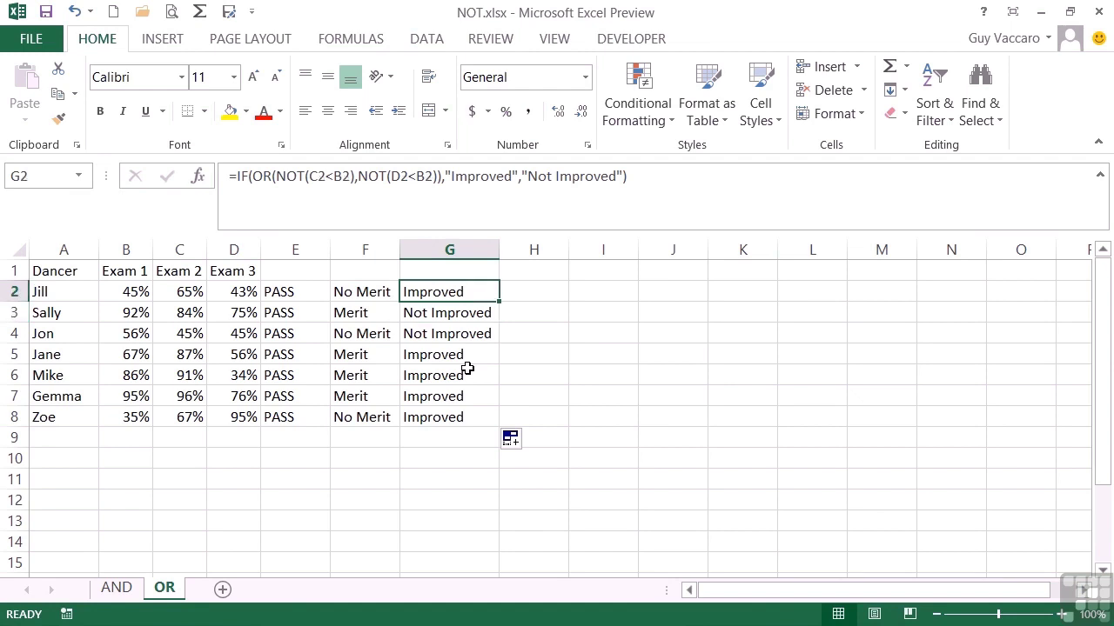
double_click(463, 293)
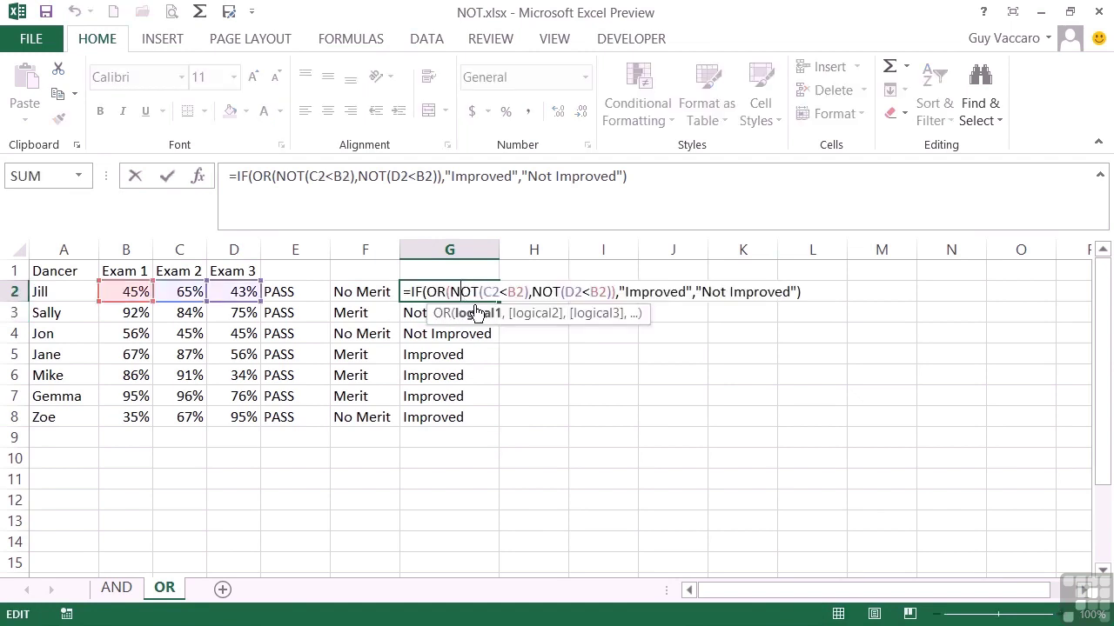